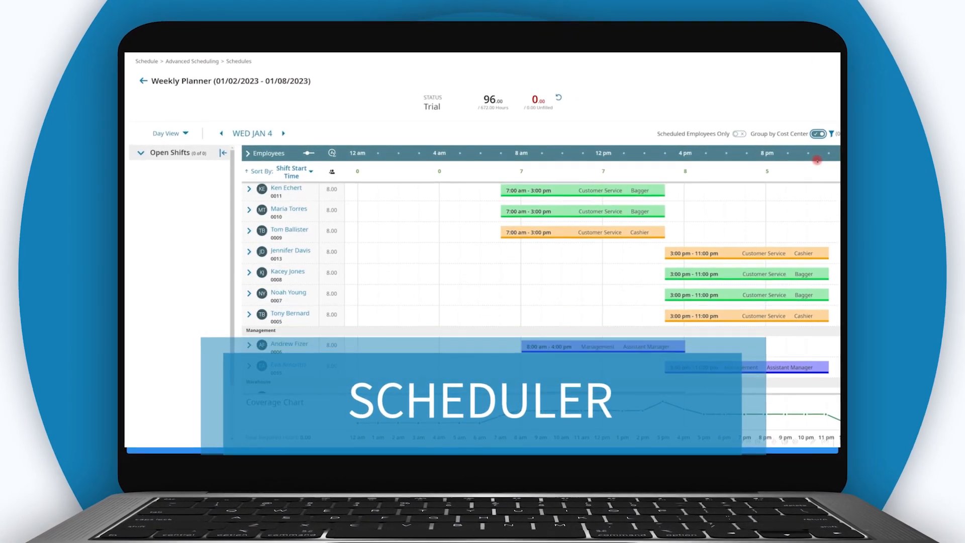
Check the other employees listed with violations and select the second qualified employee for the shift.
scroll(817, 160, down, 2)
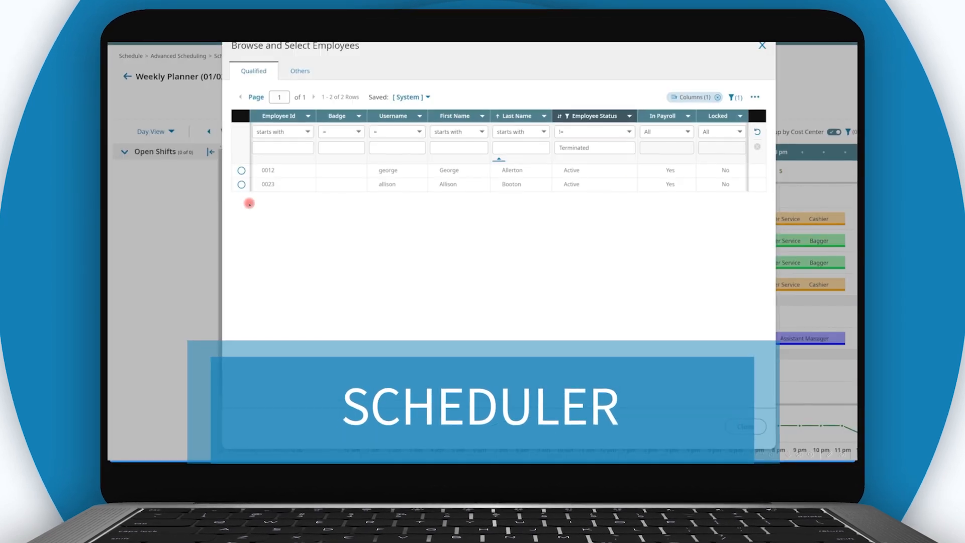
click(301, 73)
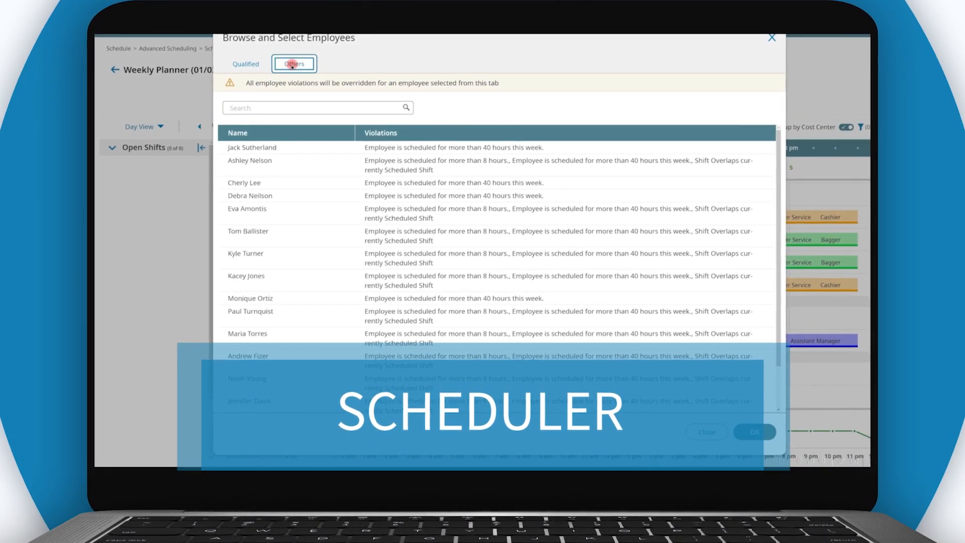
click(246, 64)
click(233, 182)
click(233, 182)
Open the details of Friday 30's 3:00 pm - 11:00 pm Assistant Manager open shift.
scroll(371, 355, down, 2)
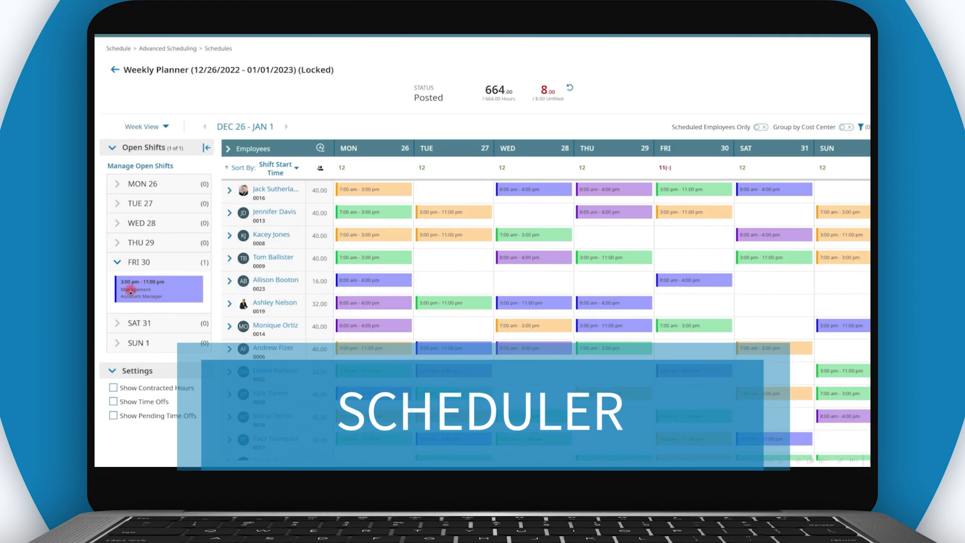
click(137, 289)
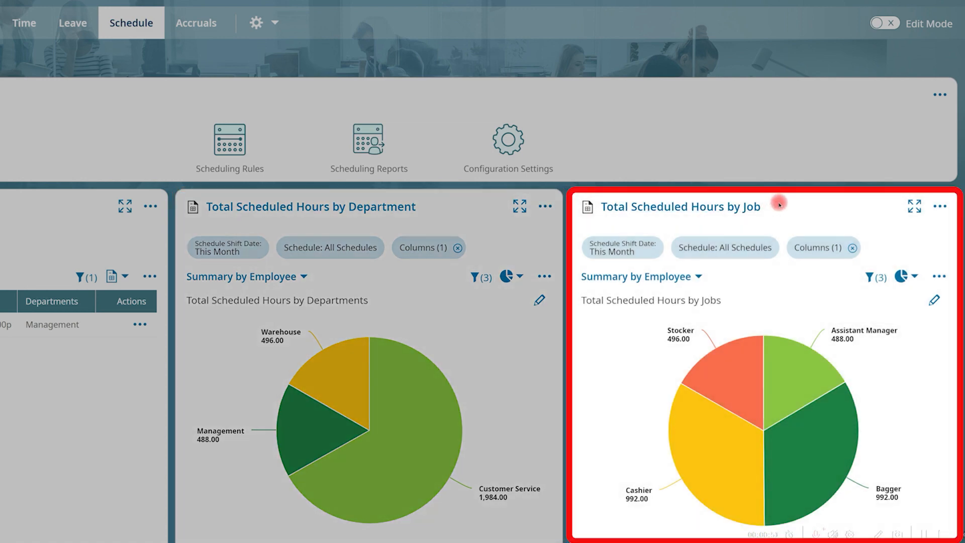
From the full Schedules list, start a new schedule using the Weekly Planner base settings.
scroll(779, 203, down, 8)
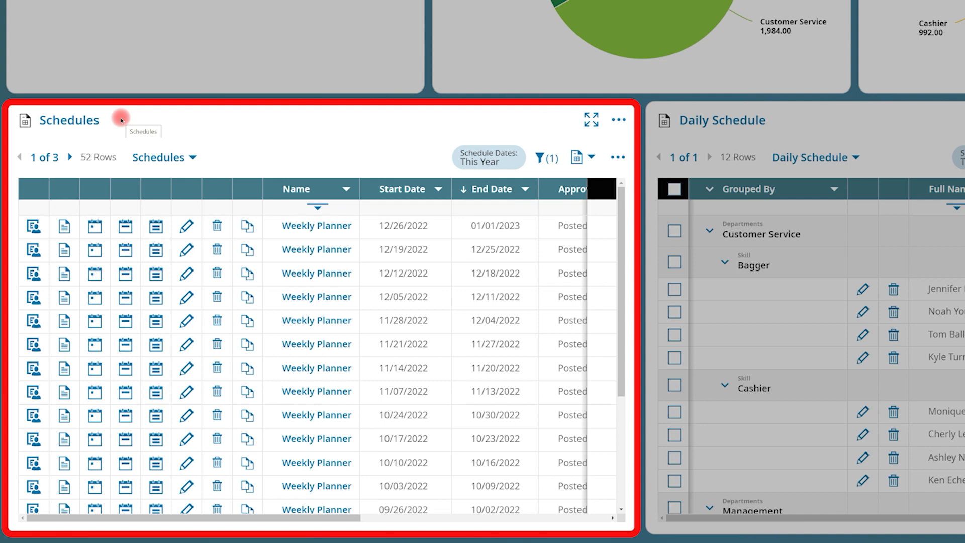
click(80, 119)
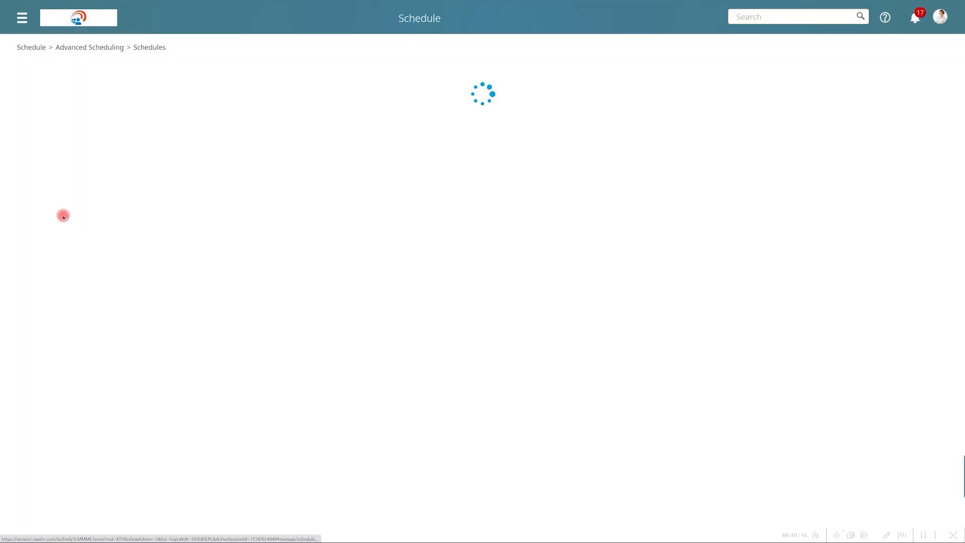
click(934, 76)
click(934, 76)
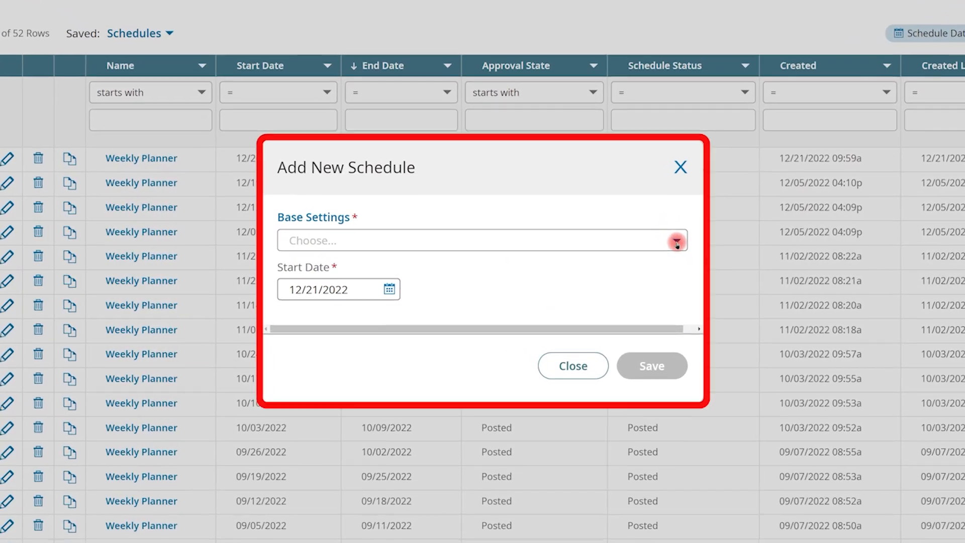
click(677, 241)
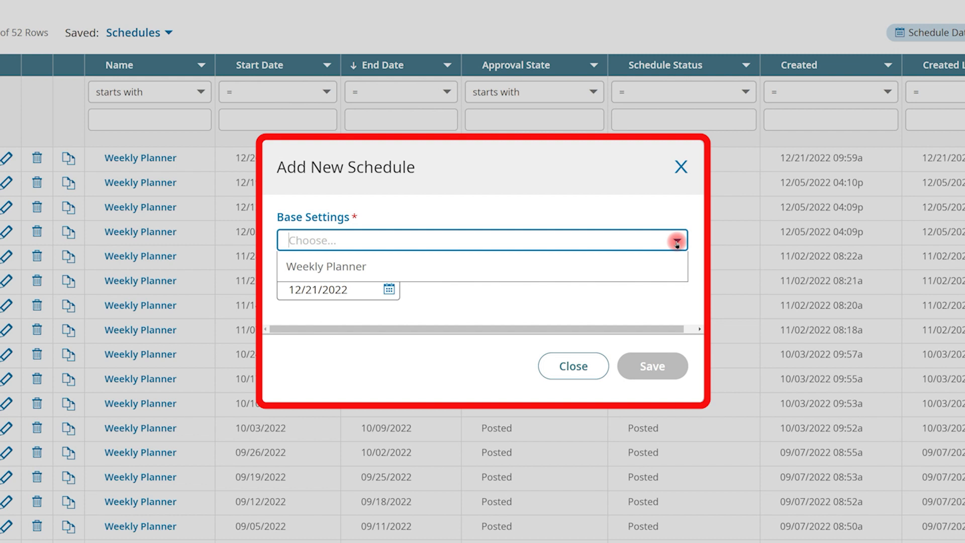
click(386, 272)
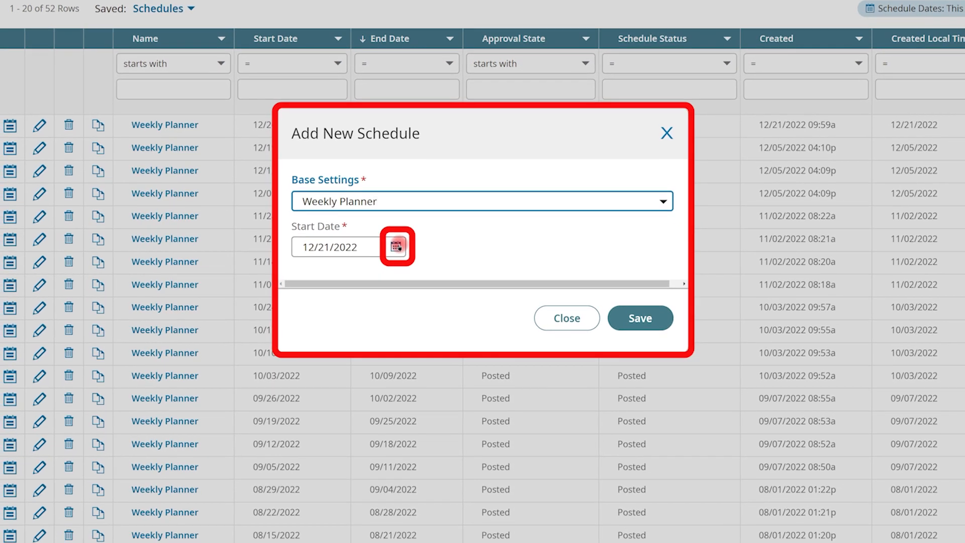
Set the new schedule's start date to 01/02/2023 and save it.
click(397, 246)
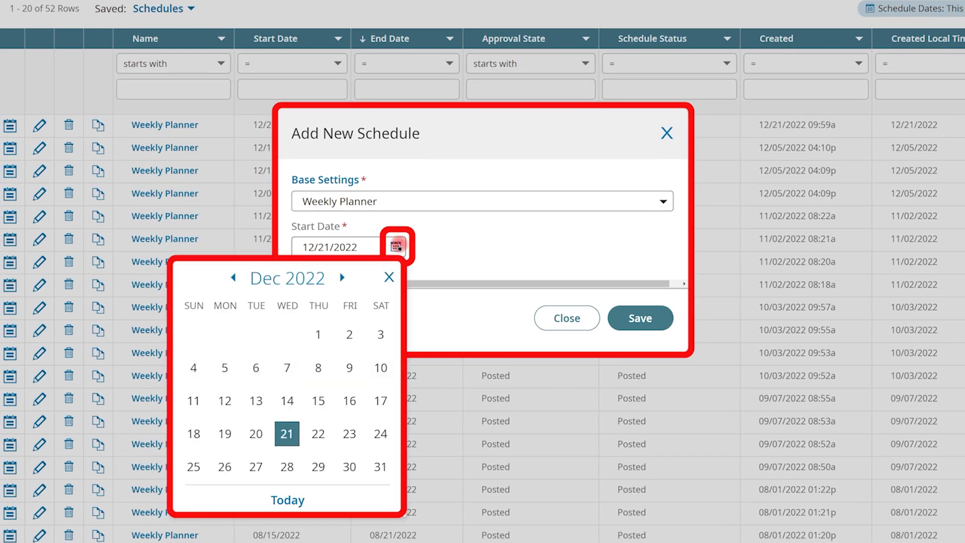
click(342, 278)
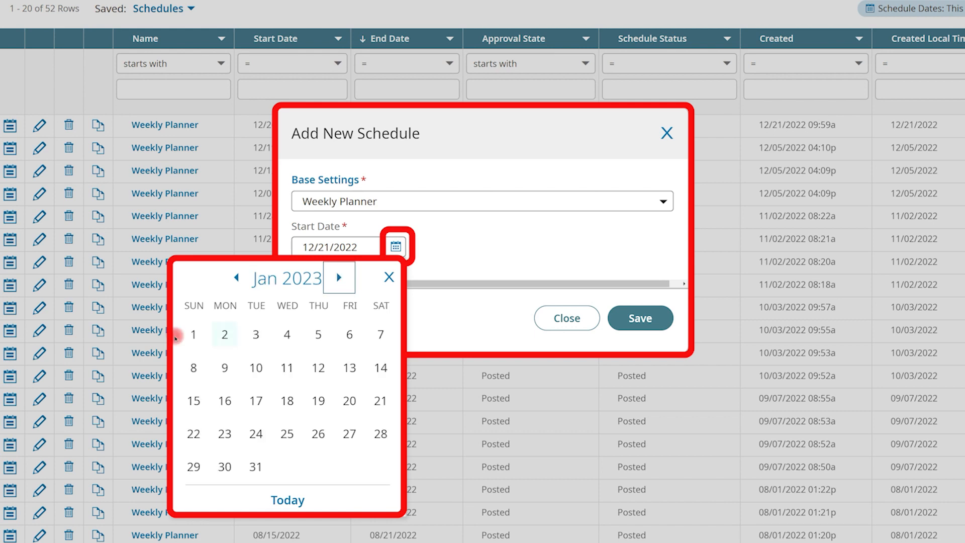
click(220, 335)
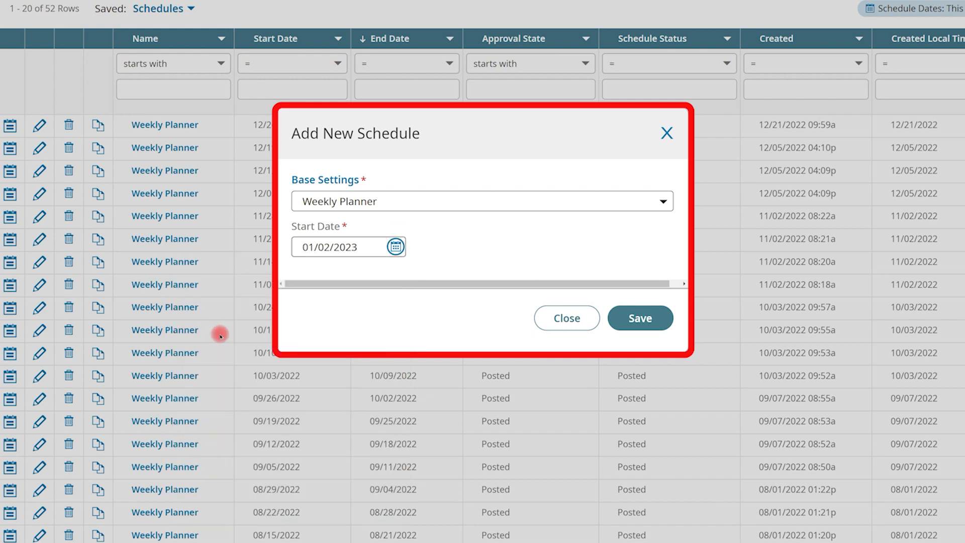
click(622, 326)
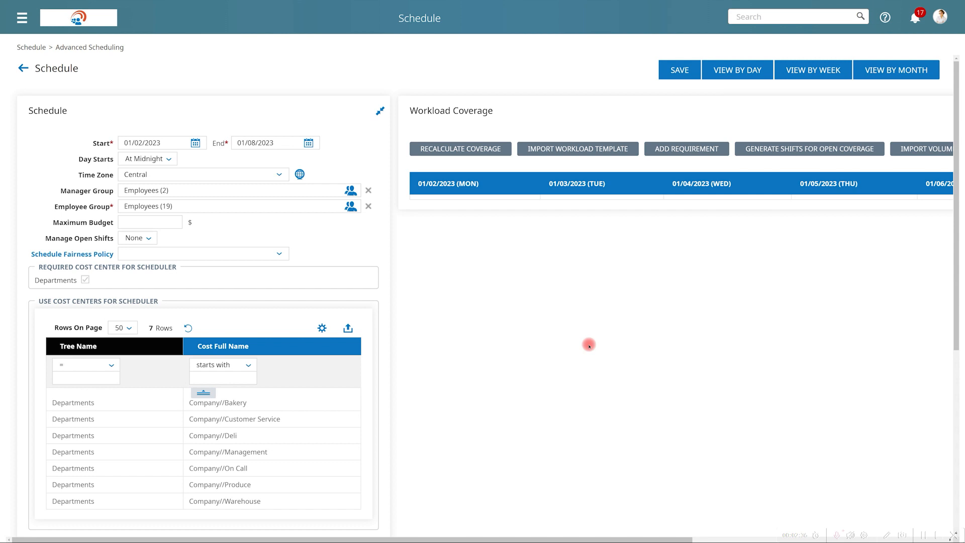
Import the Weekly Schedule workload template into the schedule's workload coverage.
drag(673, 539, 843, 539)
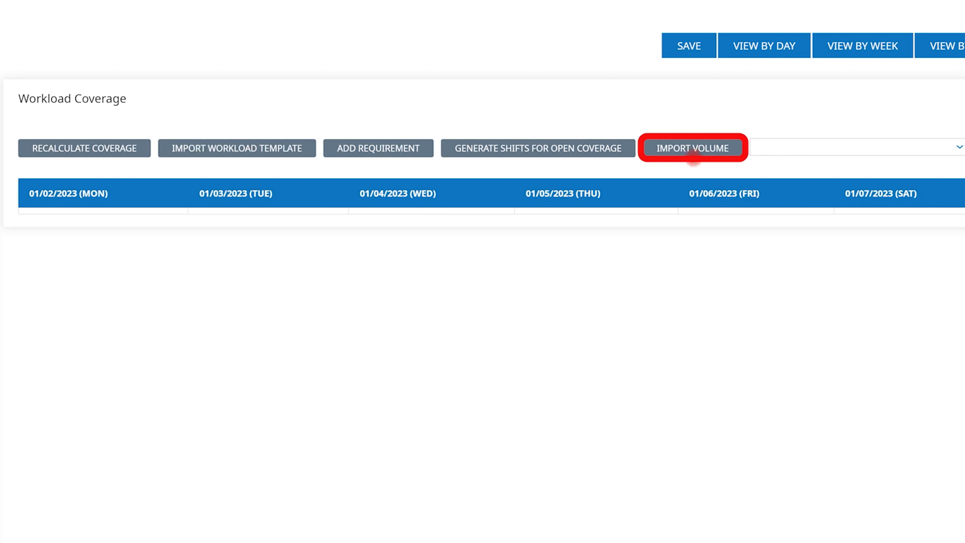
click(279, 149)
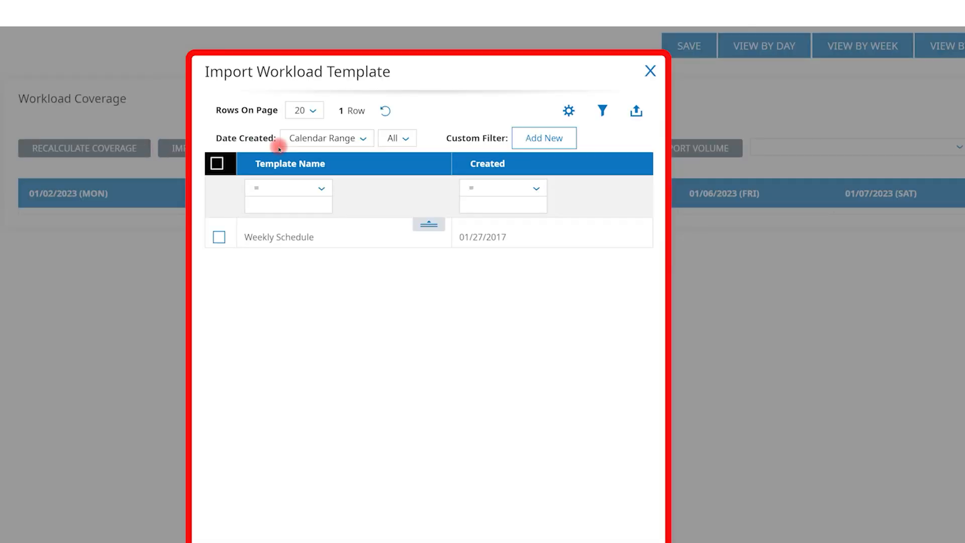
click(219, 237)
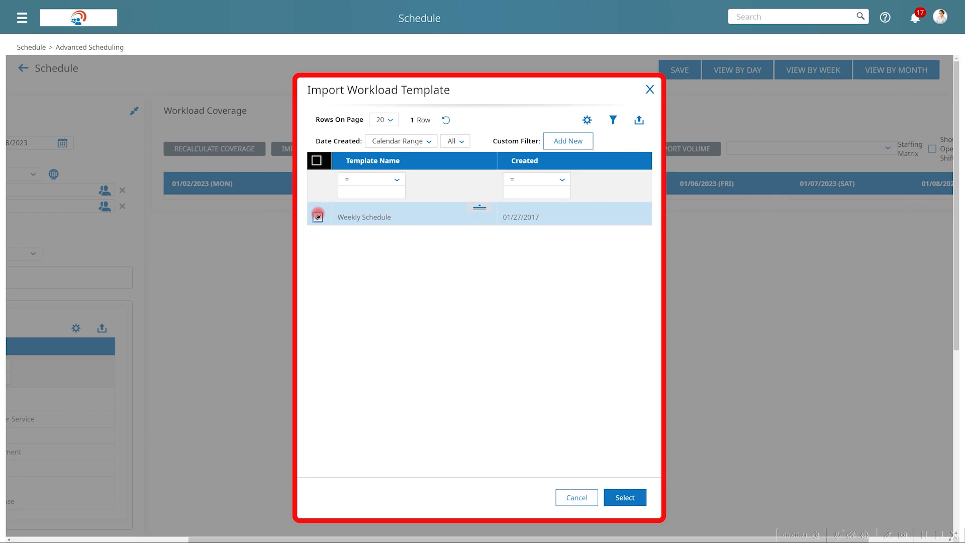
click(625, 497)
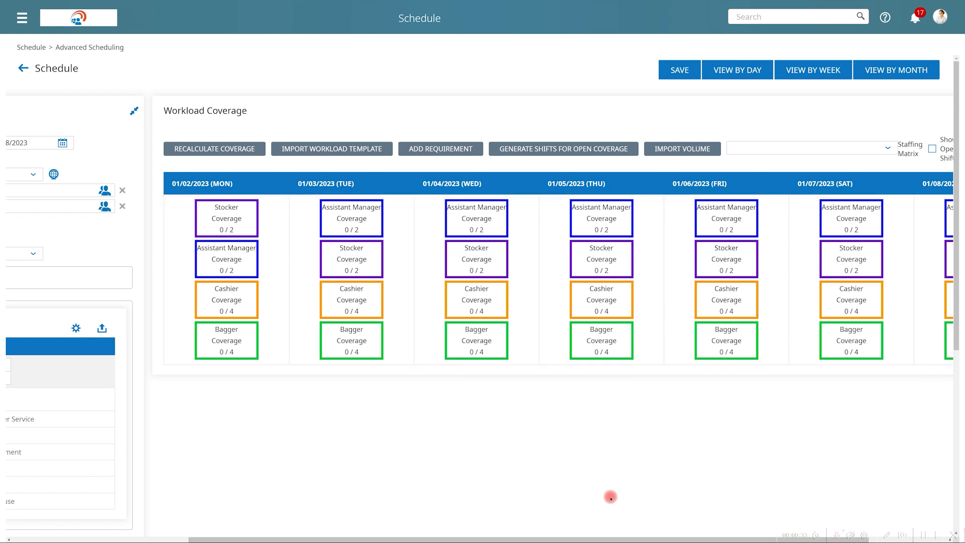
Generate shifts for the open coverage and show the schedule by day.
click(607, 149)
click(591, 324)
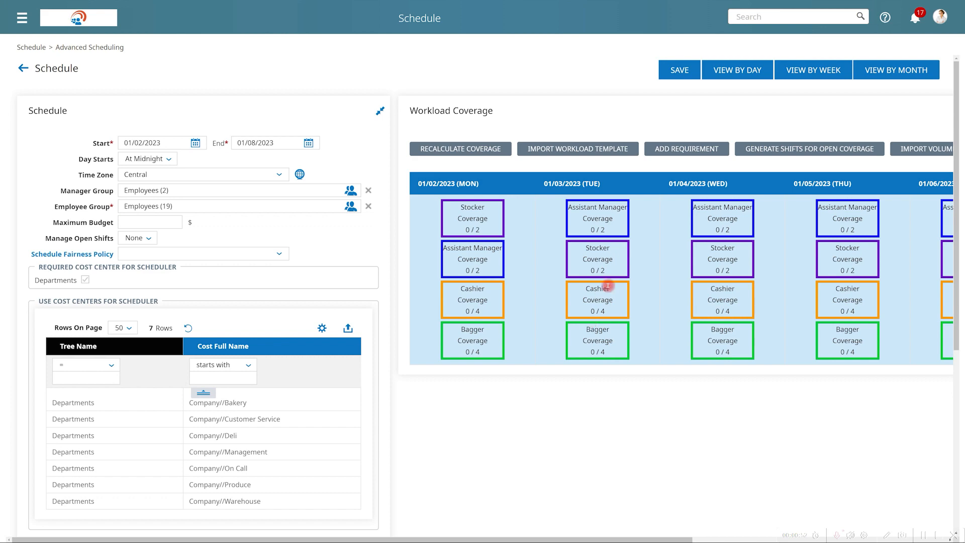
click(738, 70)
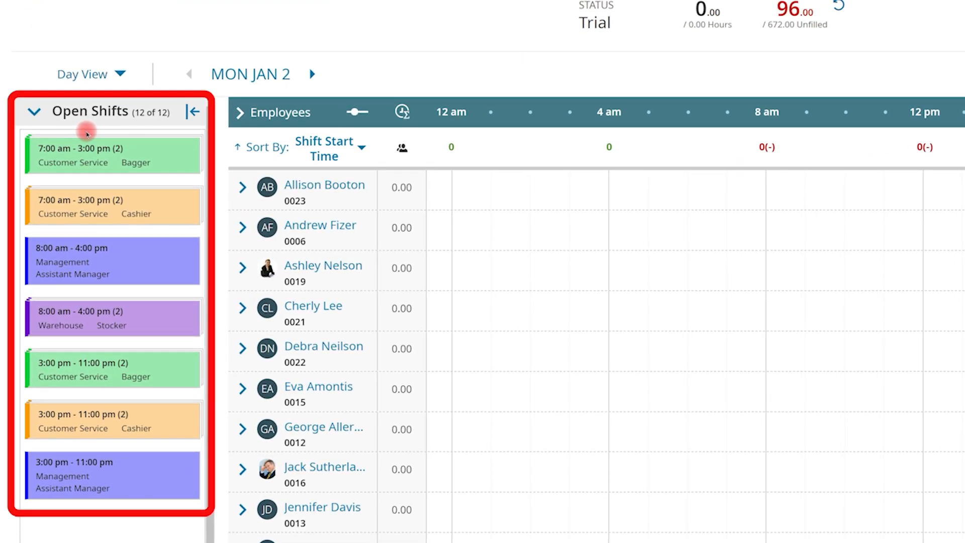
Inspect the 7:00 am - 3:00 pm Bagger open shift and run Assign Shifts to fill all open shifts.
click(87, 159)
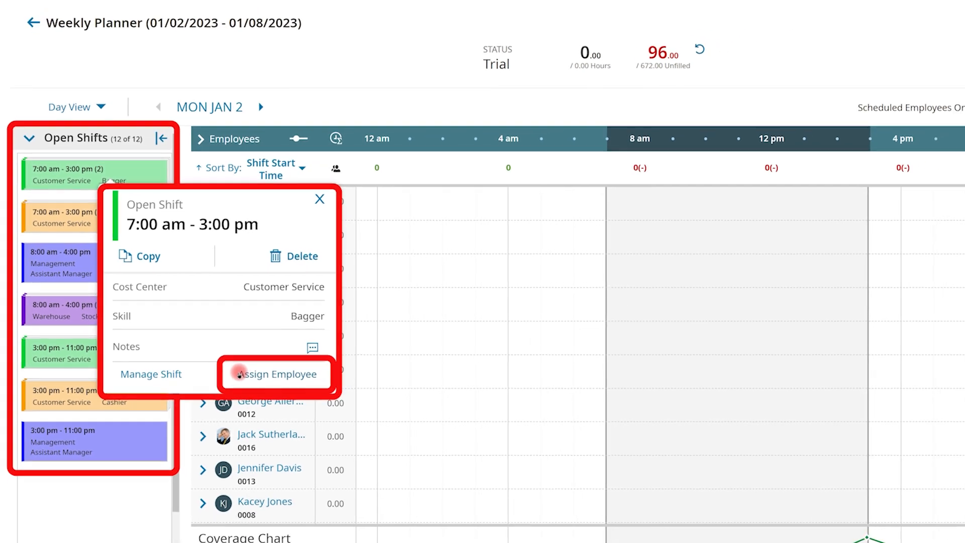
click(953, 138)
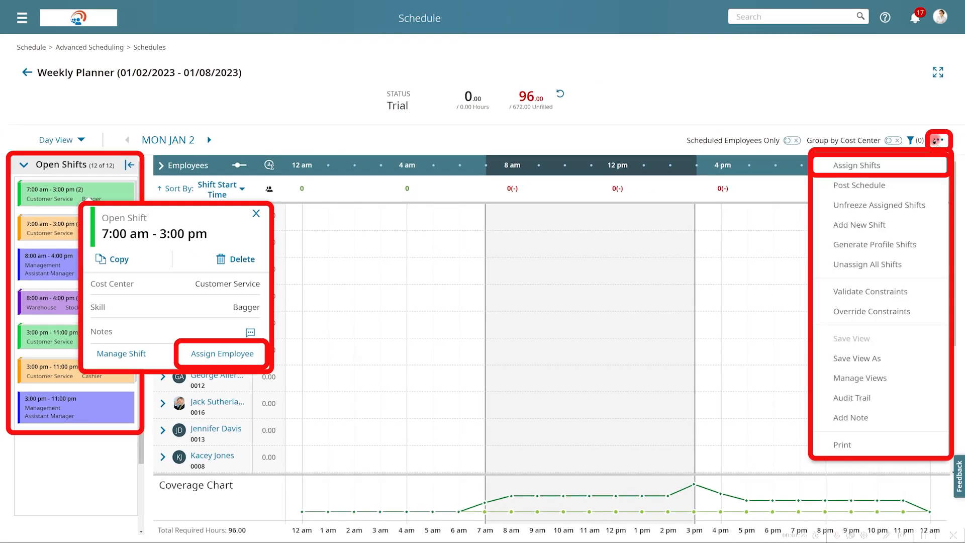
click(938, 166)
click(591, 299)
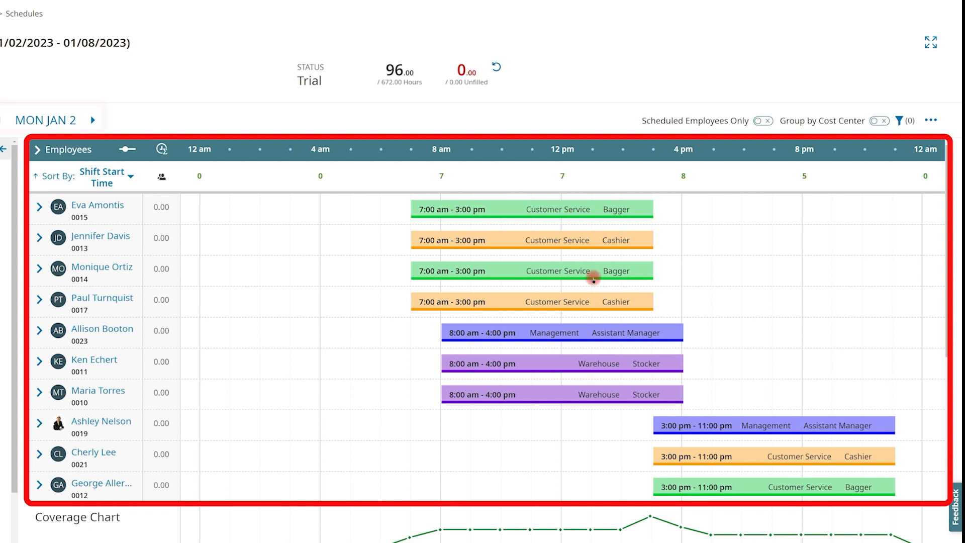
Move the day view to Wednesday, January 4 and refresh the schedule totals.
click(92, 119)
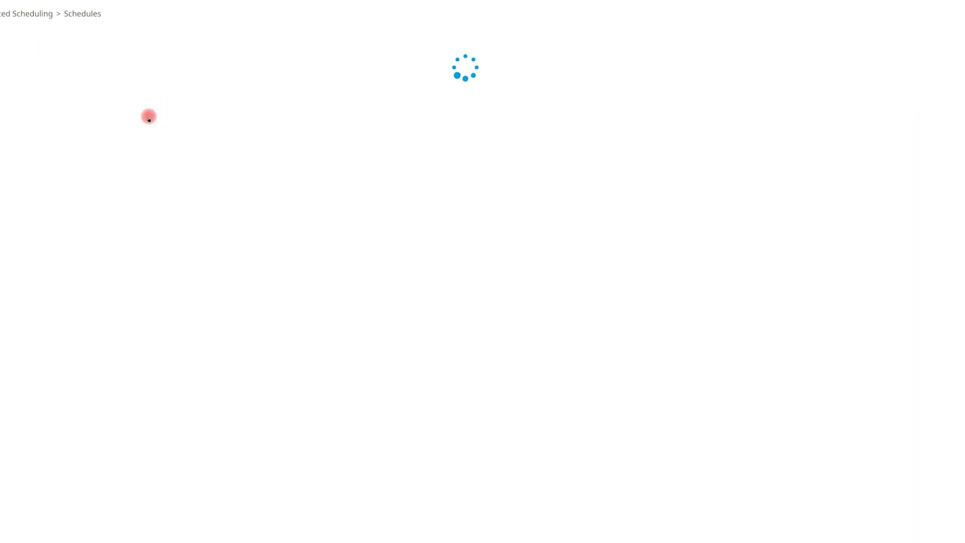
click(146, 119)
click(553, 67)
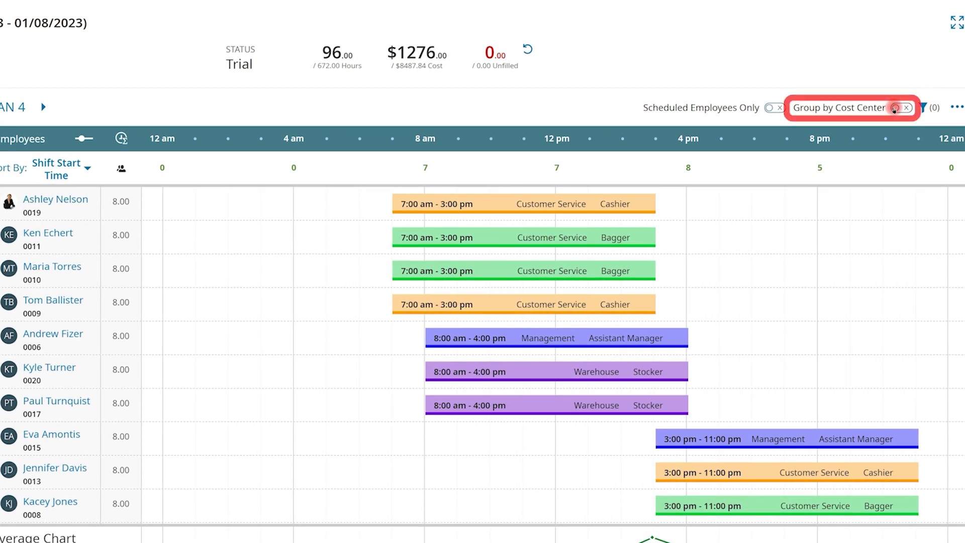
Group the Wednesday schedule by cost center and review the employees in each group.
click(895, 108)
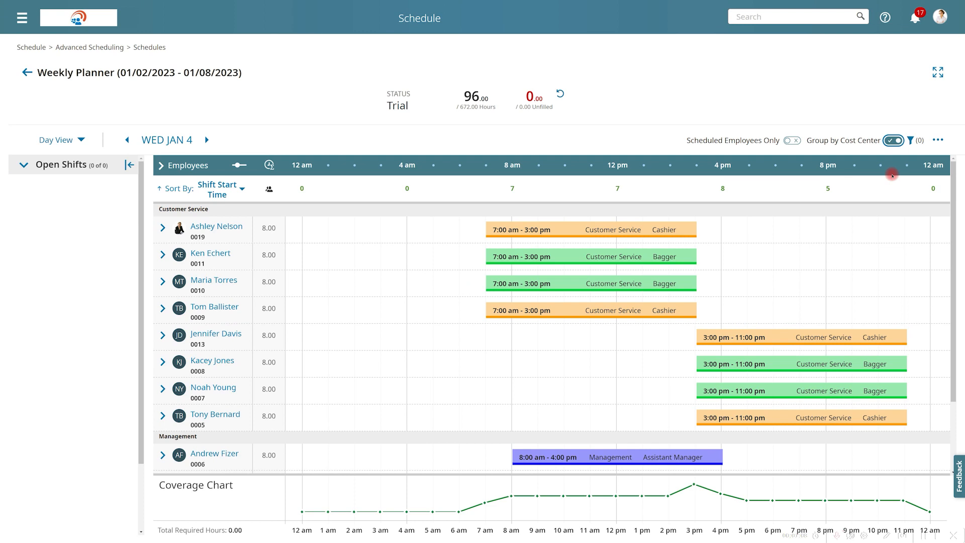
scroll(893, 175, down, 2)
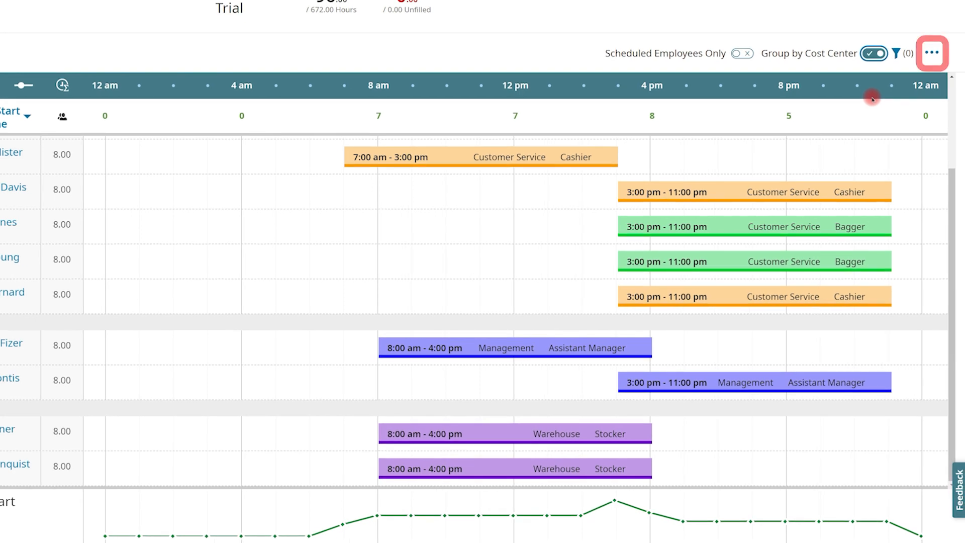
Add a new shift to the January 4 schedule and set its start time to 8:00 am.
click(931, 54)
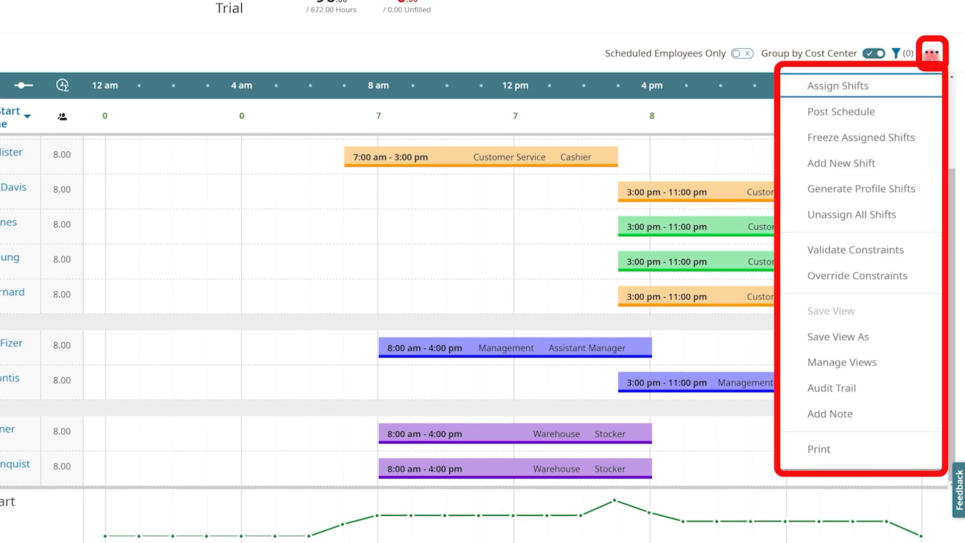
click(927, 163)
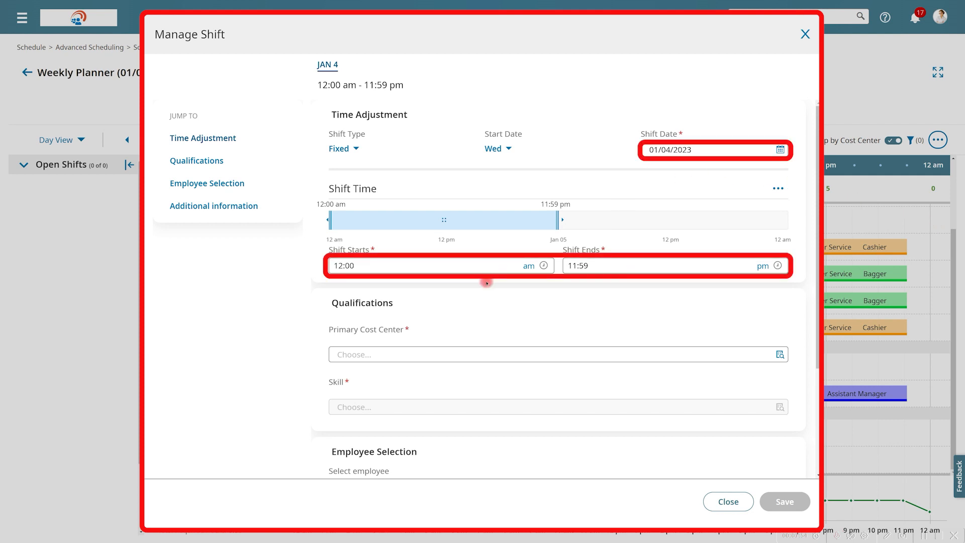
click(412, 268)
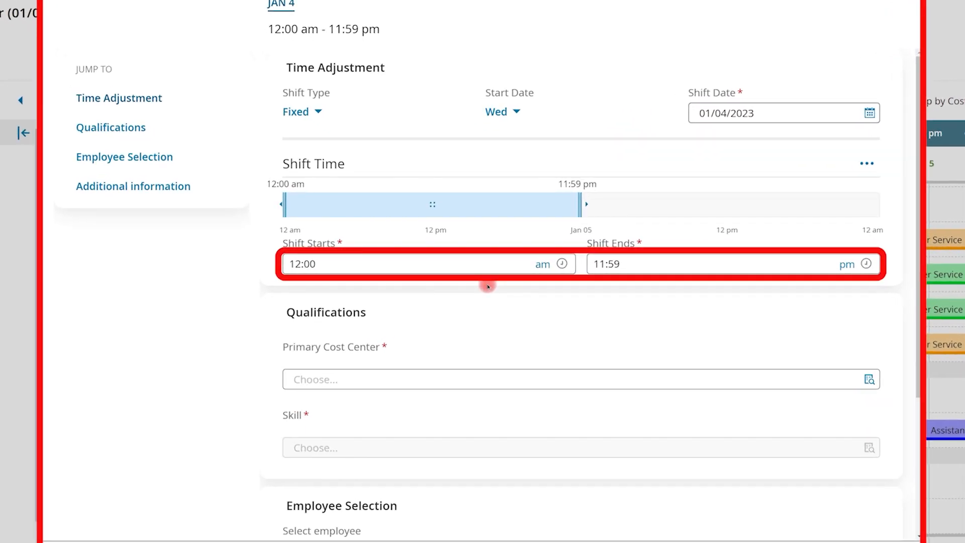
key(shift+Left)
key(shift+Left)
key(shift+Left)
key(shift+Left)
key(shift+Left)
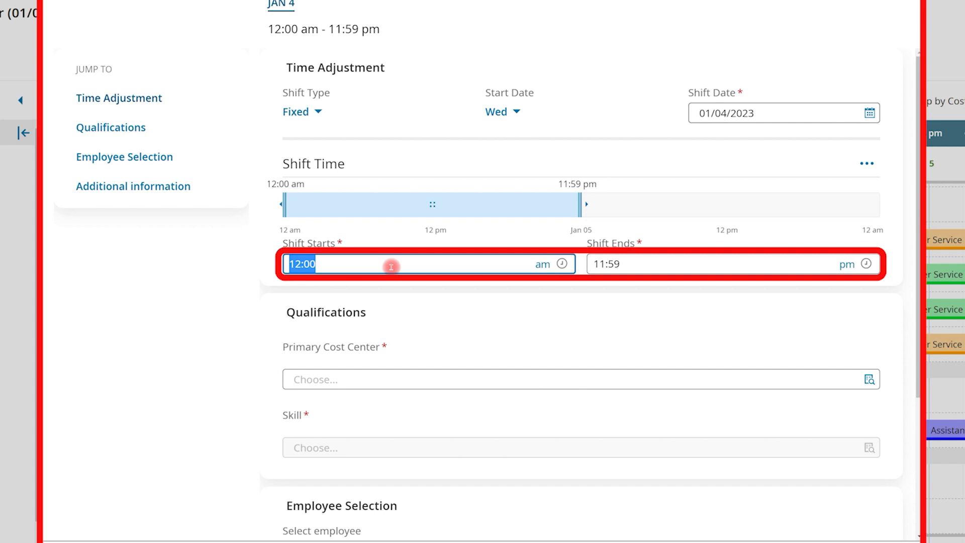
text(8)
Set the new shift's end time to 4:00 pm.
click(691, 269)
key(shift+Left)
key(shift+Left)
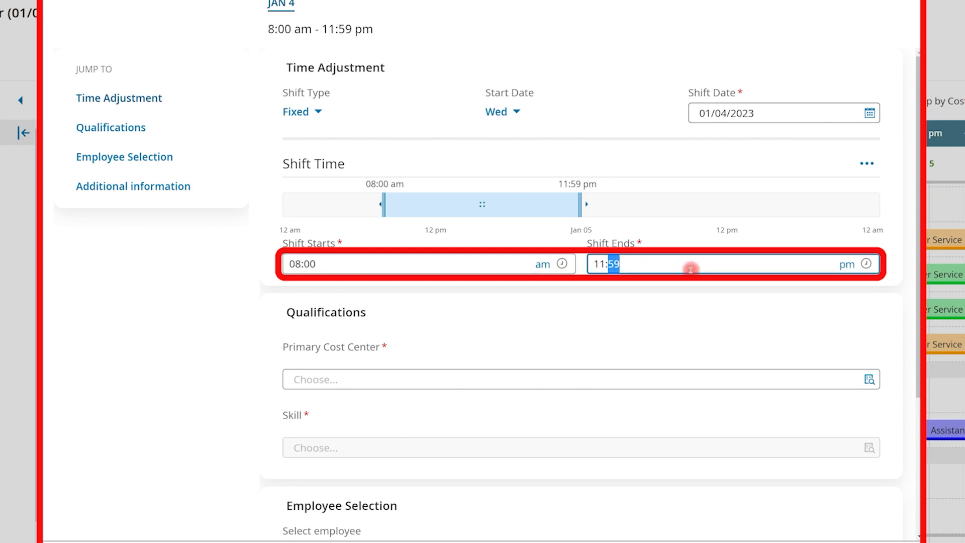
key(shift+Left)
key(shift+Left)
key(shift+Left)
text(4)
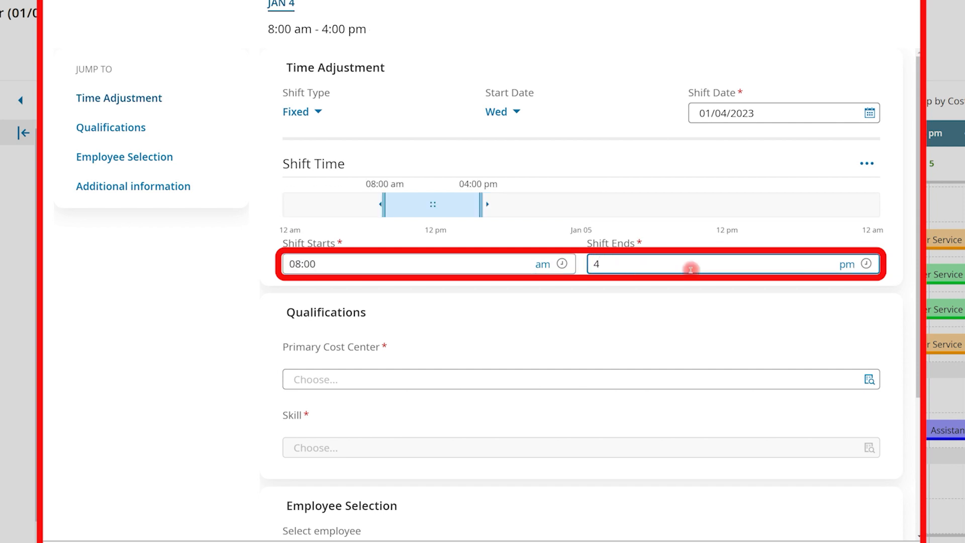
Choose Deli as the new shift's primary cost center.
click(392, 367)
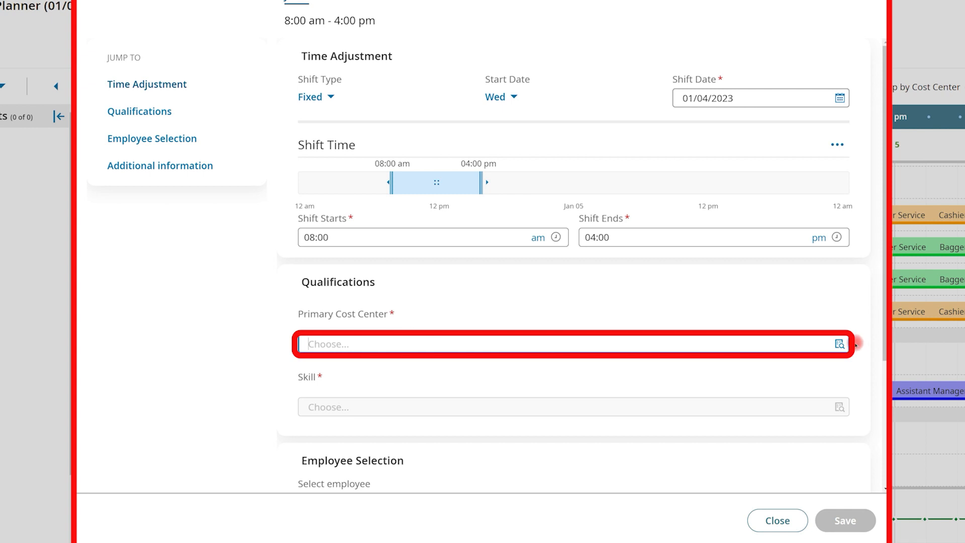
click(839, 344)
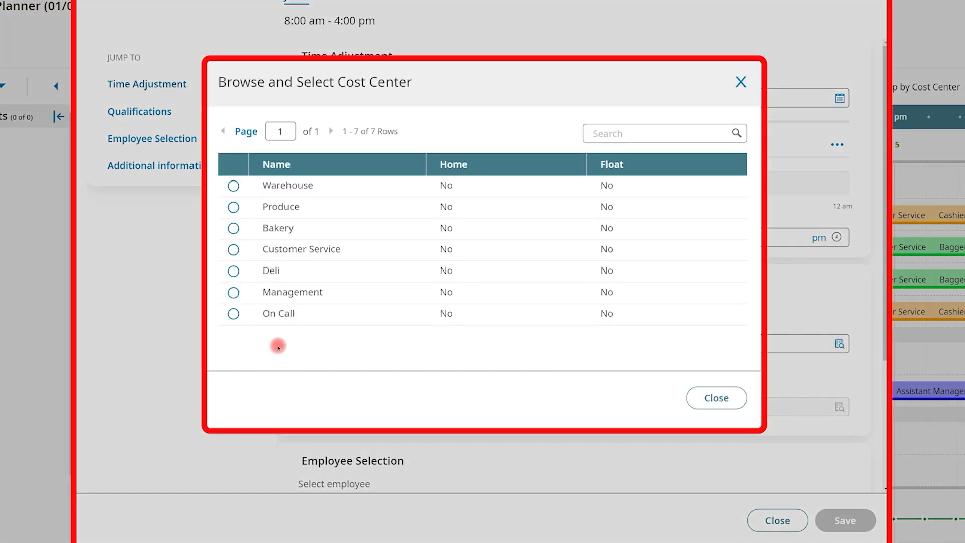
click(229, 272)
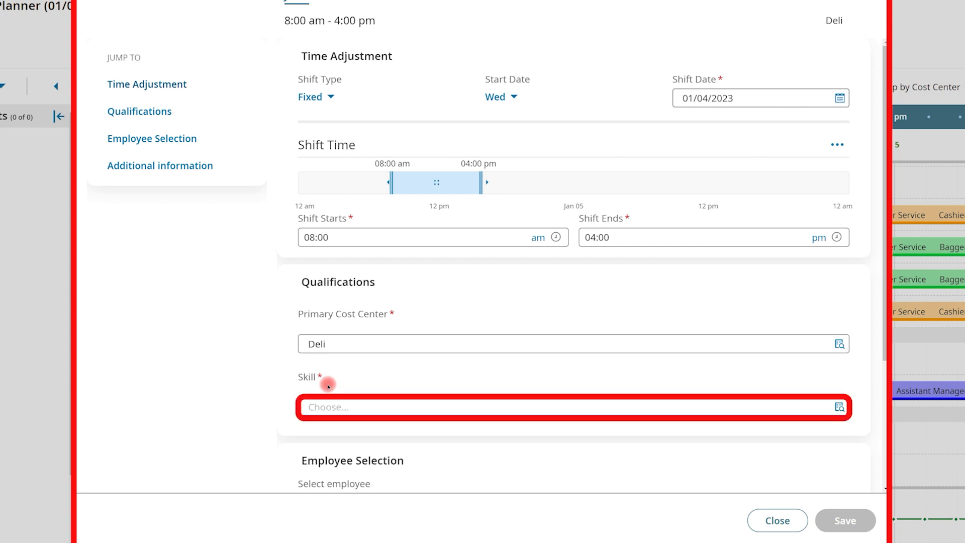
Choose Clerk as the required skill for the new Deli shift.
click(839, 407)
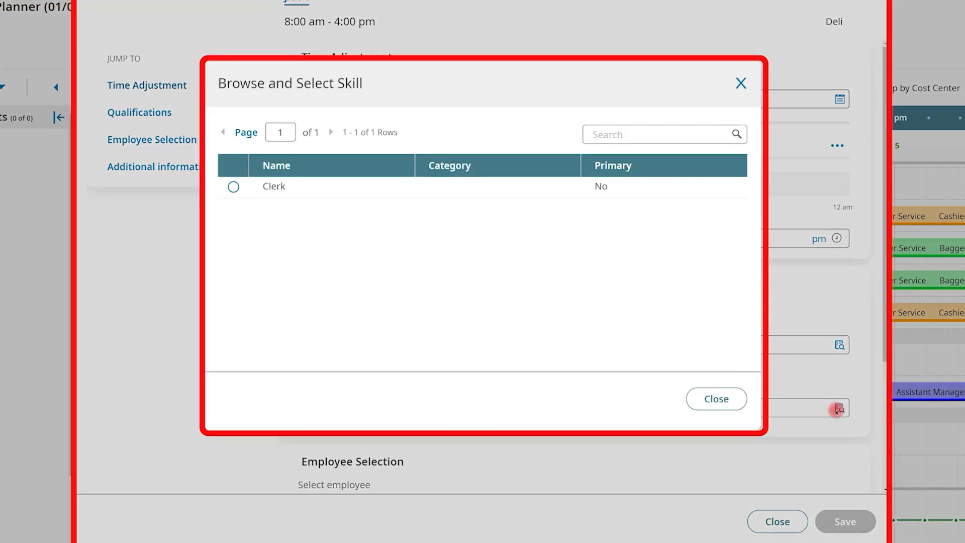
click(233, 188)
scroll(550, 410, down, 2)
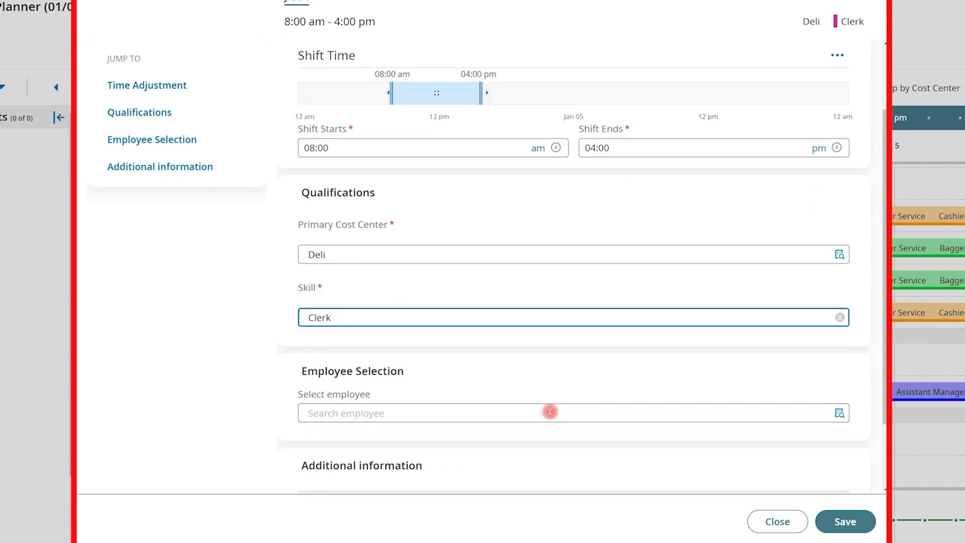
Compare the qualified and other employees, assign the second qualified employee to the Deli shift, and save it.
scroll(550, 412, down, 1)
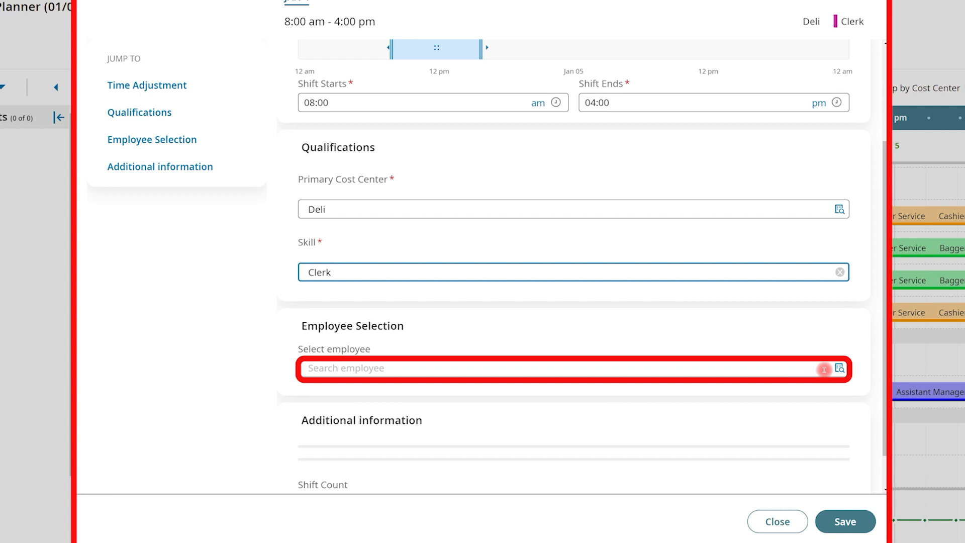
click(840, 370)
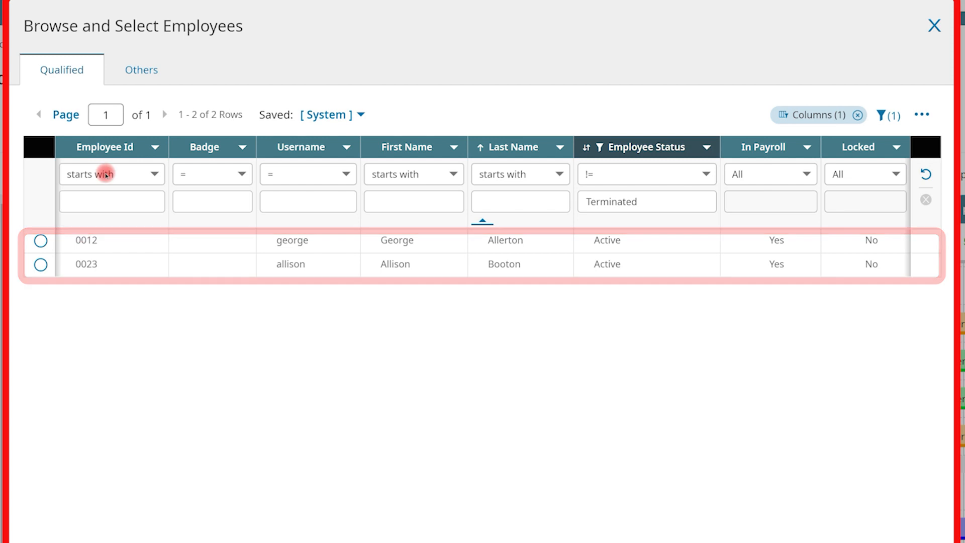
click(137, 70)
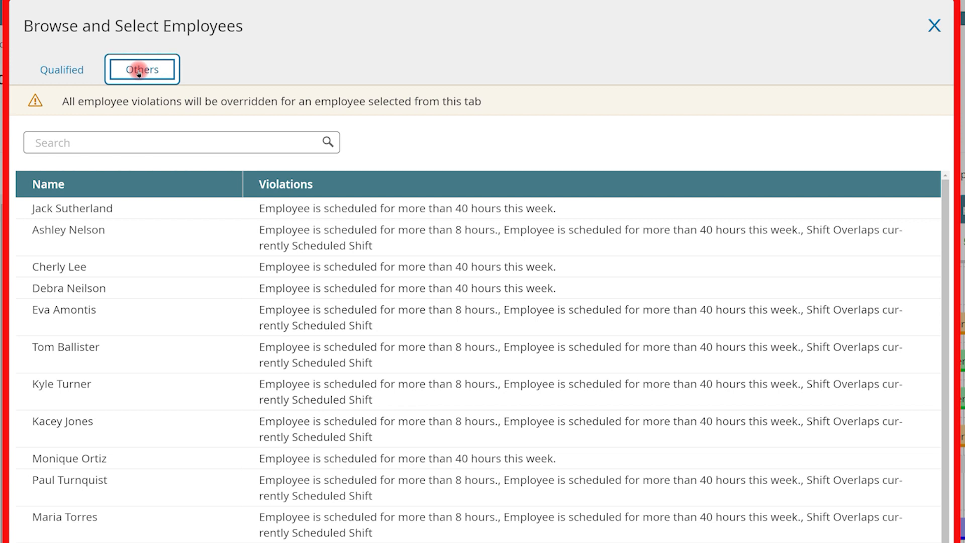
click(83, 70)
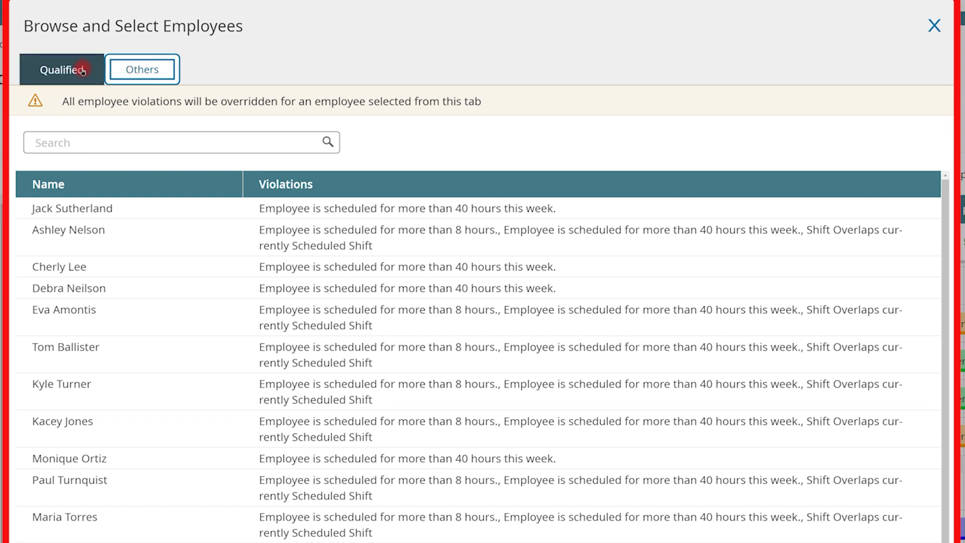
click(41, 265)
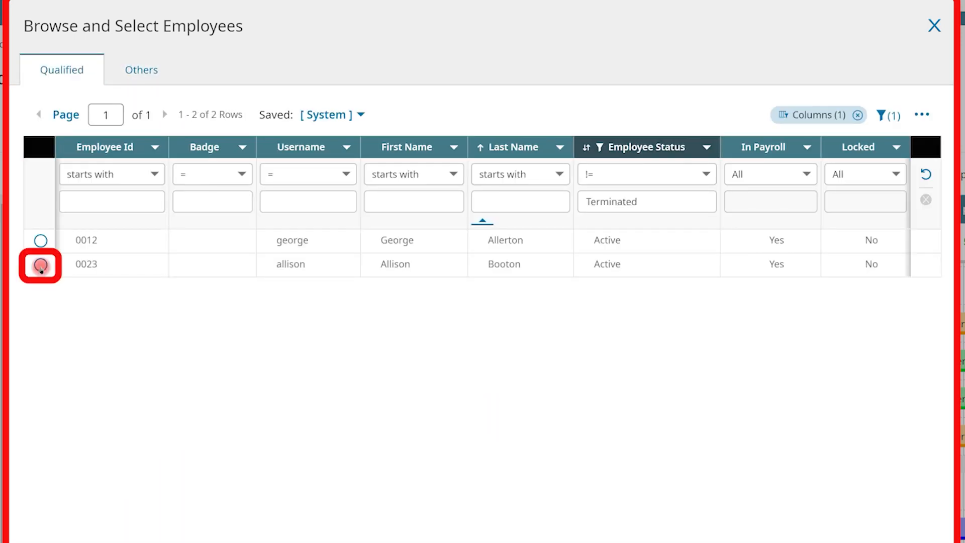
click(41, 265)
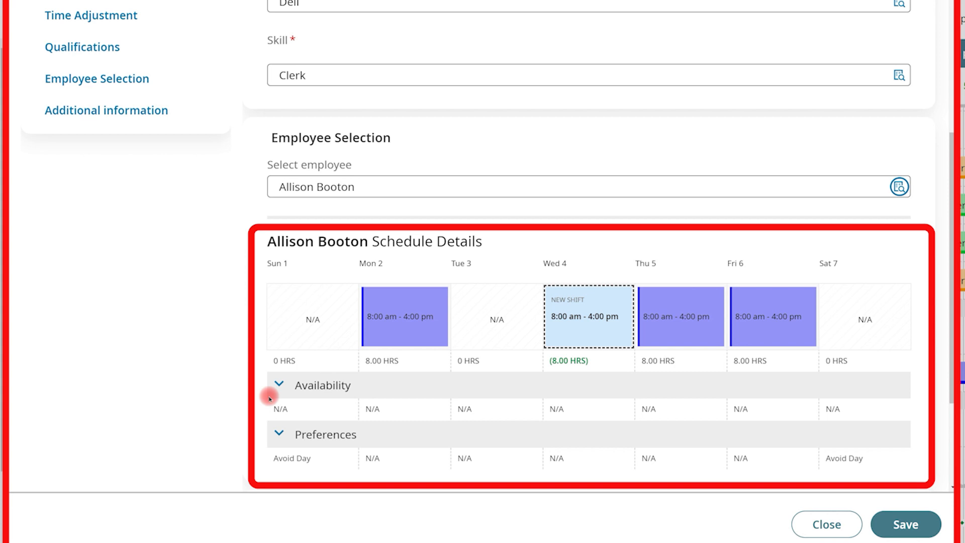
click(901, 533)
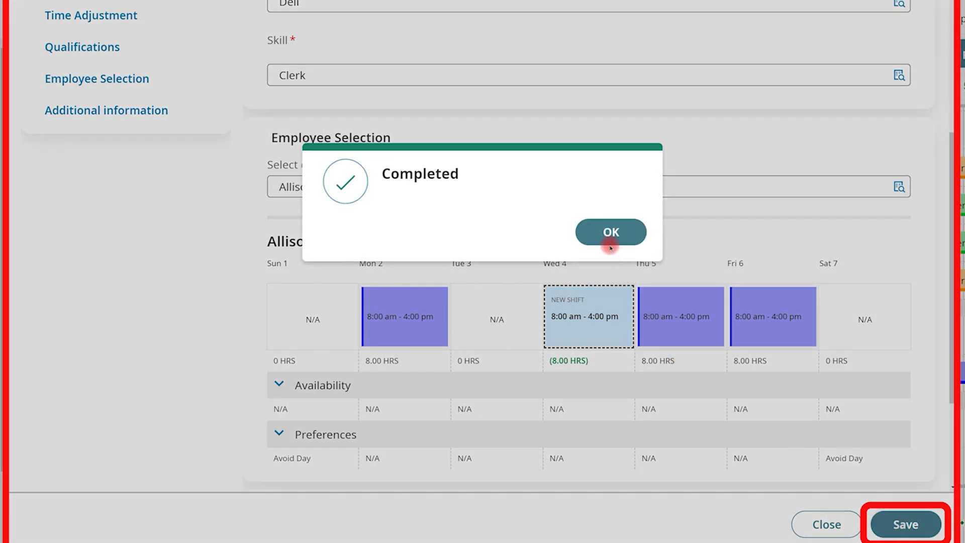
click(609, 237)
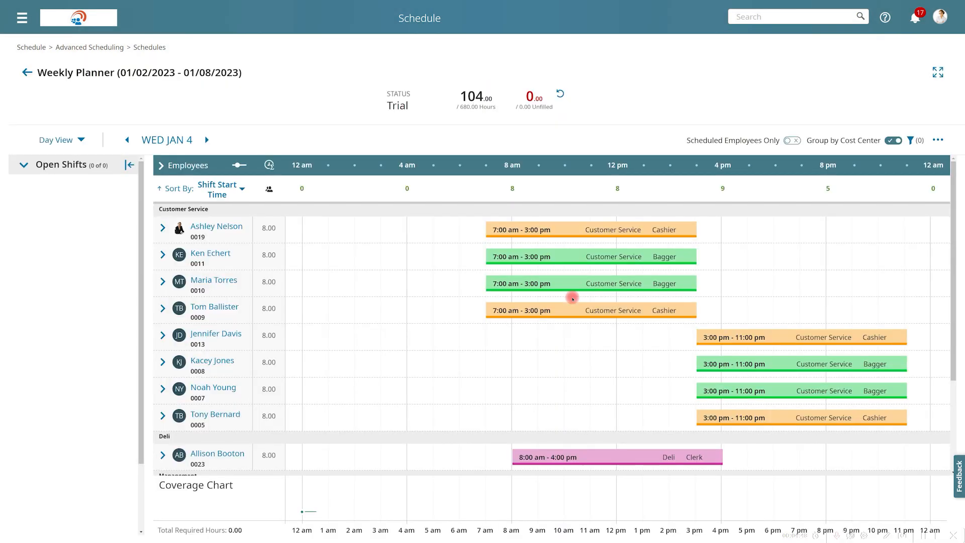
Review the details and shift time options of the 8:00 am - 4:00 pm Management shift, and close it without saving.
scroll(572, 298, down, 3)
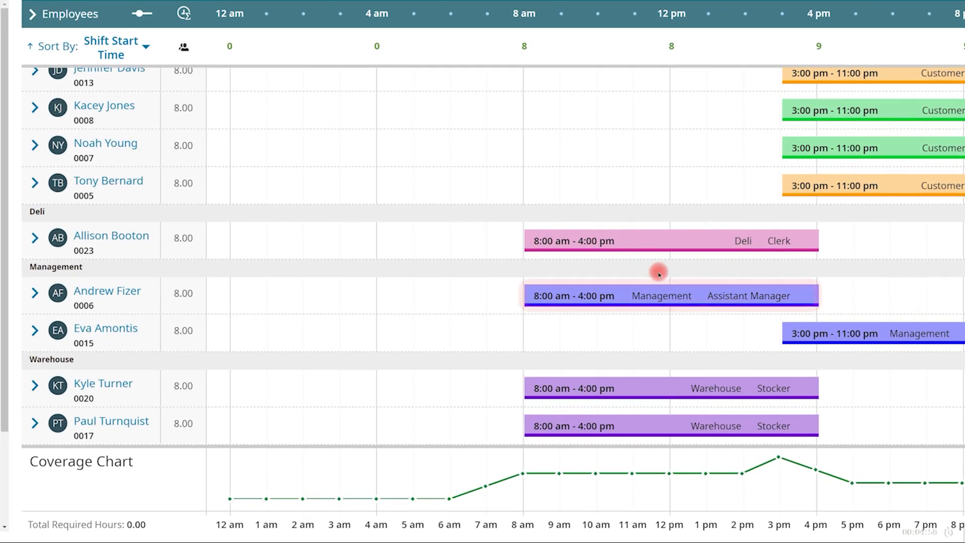
click(669, 293)
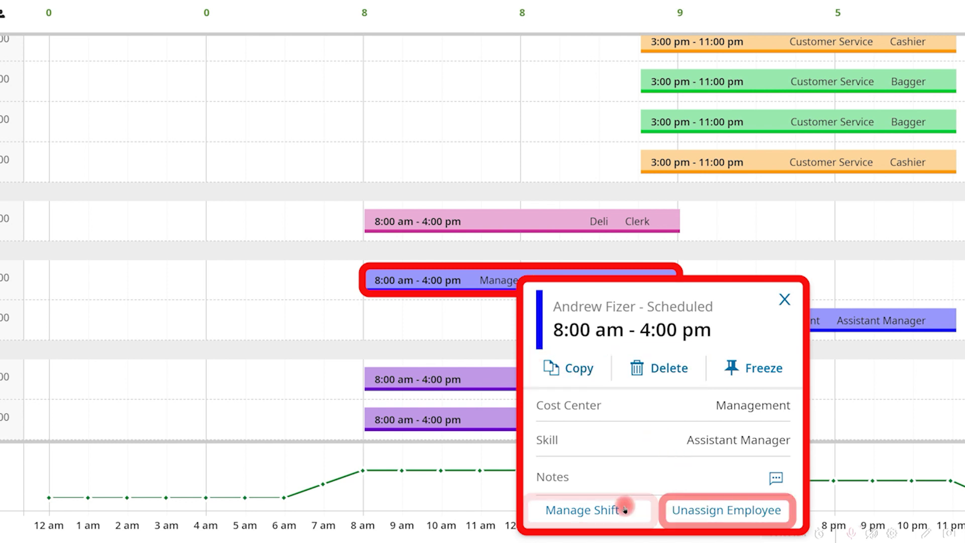
click(600, 512)
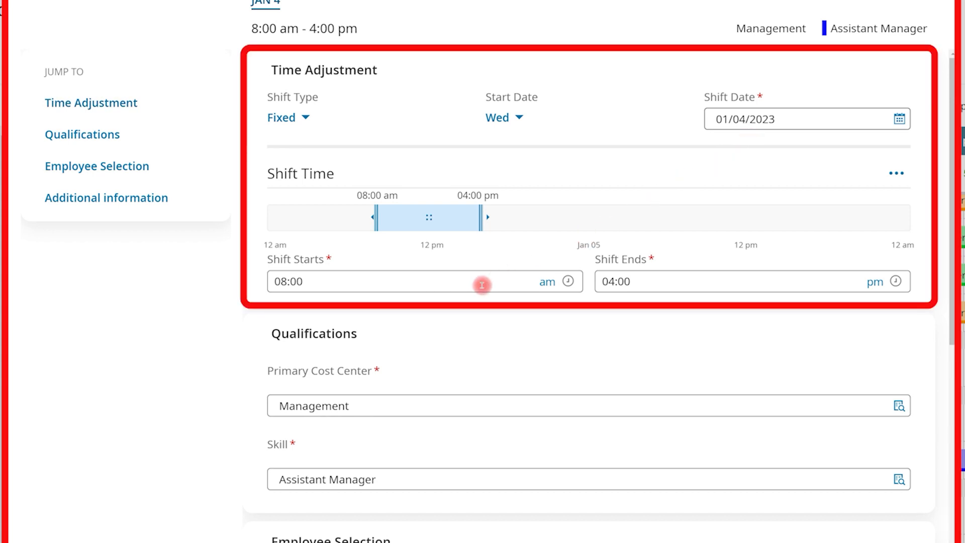
click(896, 173)
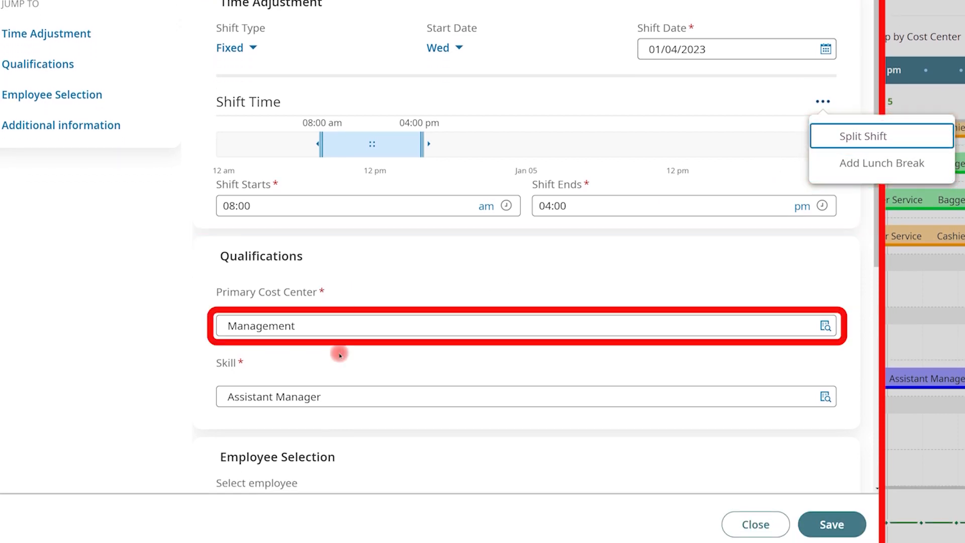
scroll(335, 370, down, 2)
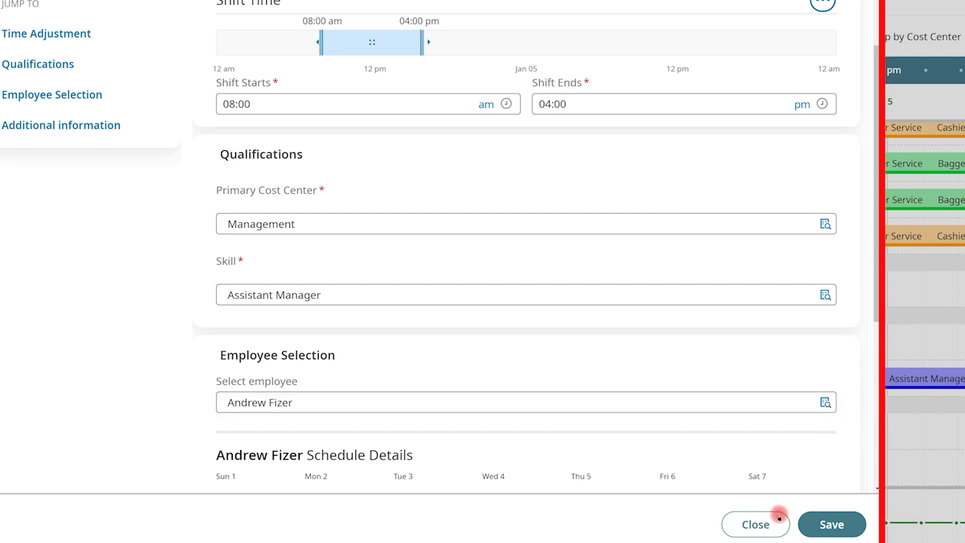
click(759, 521)
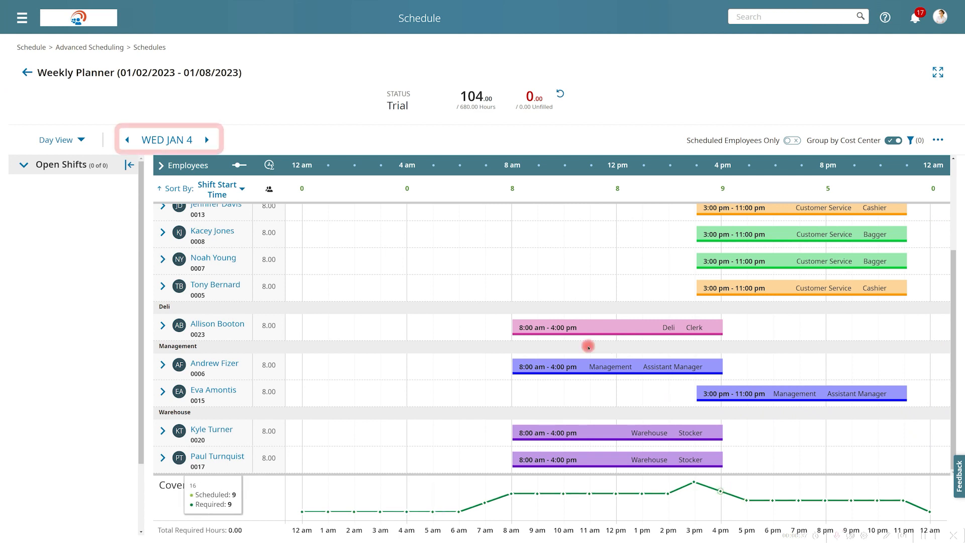
View the Thursday, January 5 schedule, and switch the planner to the week view.
click(204, 140)
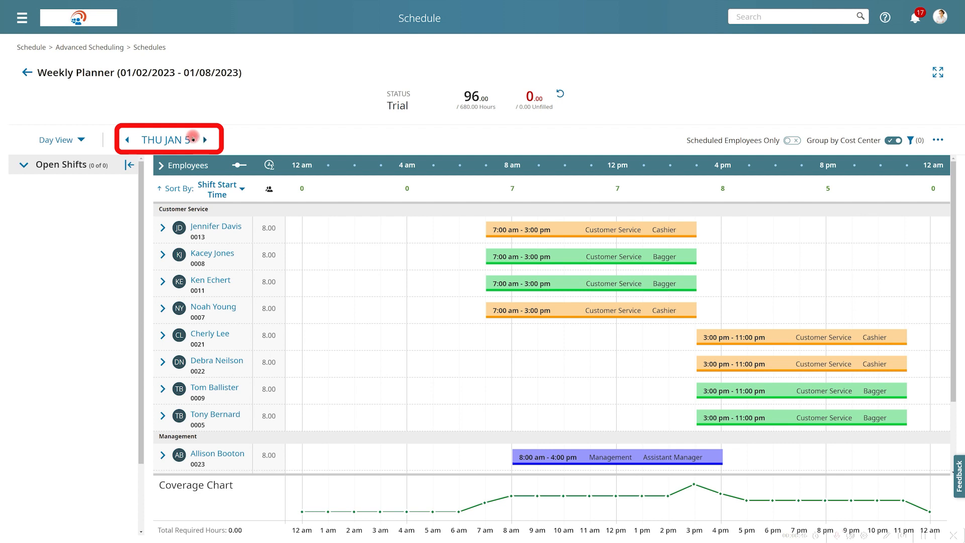
click(78, 142)
click(74, 185)
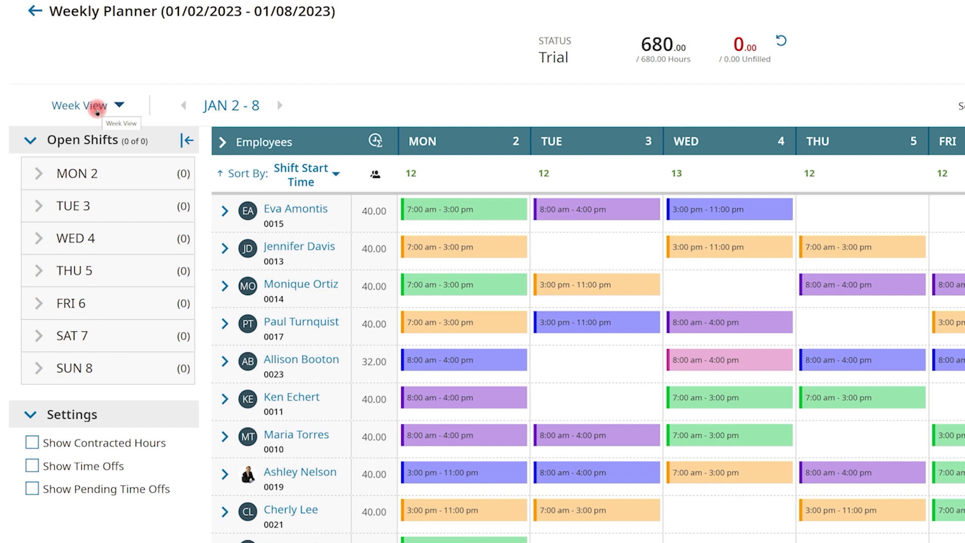
click(453, 207)
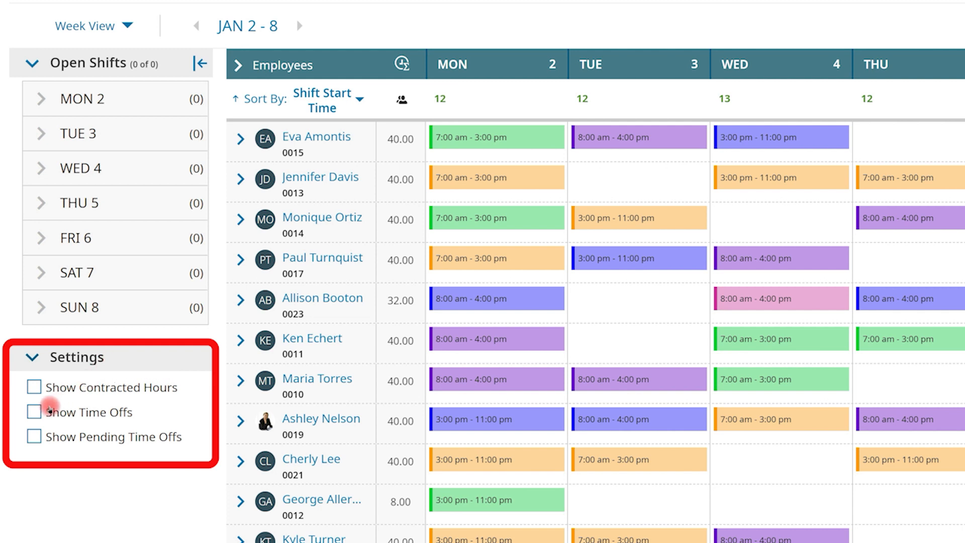
Show time offs and pending time offs in the weekly schedule, and expand the row of the employee with Tuesday time off.
click(34, 412)
click(34, 436)
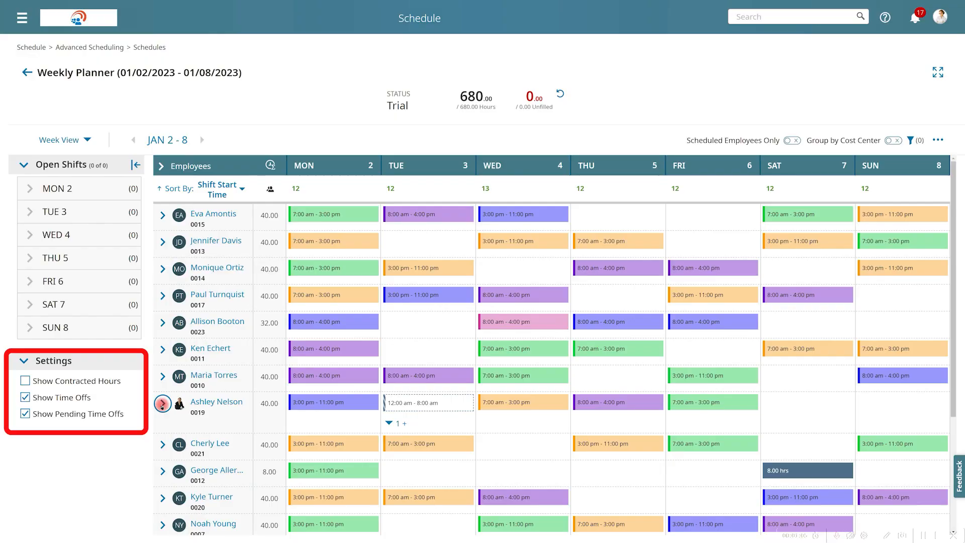
click(241, 422)
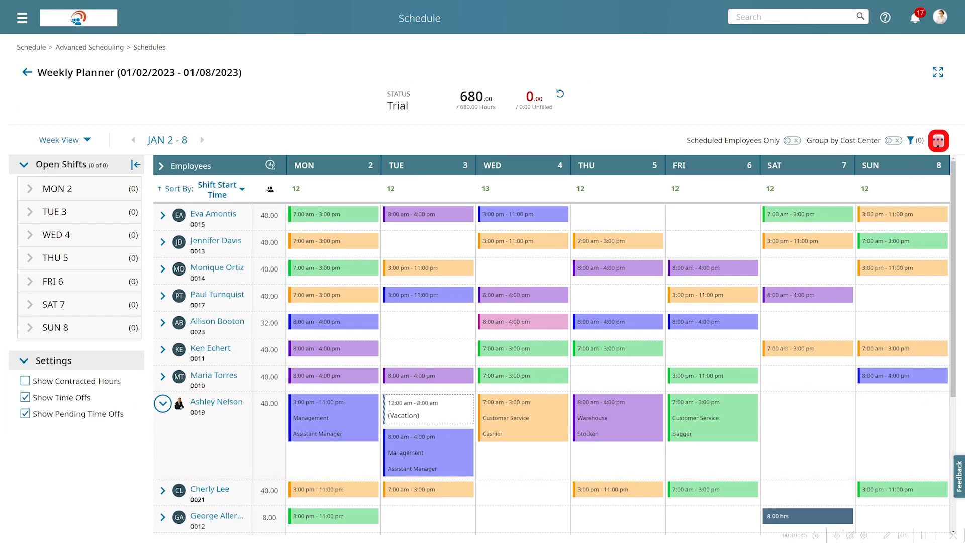
Post the Weekly Planner schedule for 01/02/2023 - 01/08/2023.
click(938, 140)
click(922, 186)
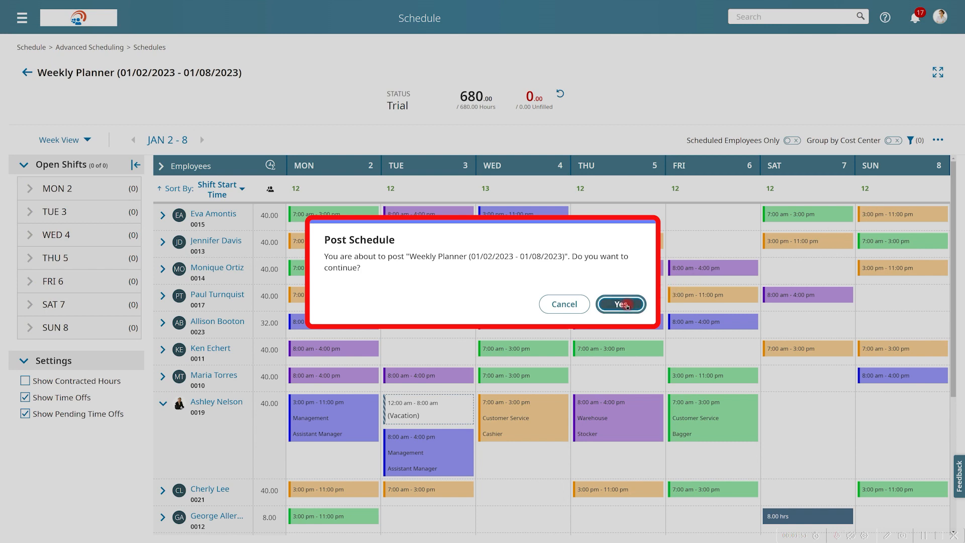
click(622, 304)
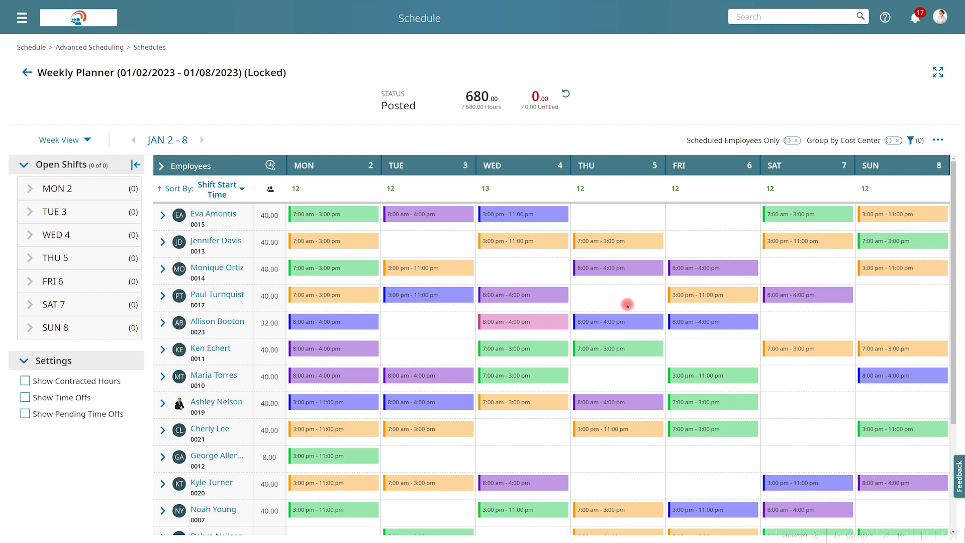
Return to the schedule dashboard, review the details of the 12/30/2022 open Management shift, and close them.
click(77, 20)
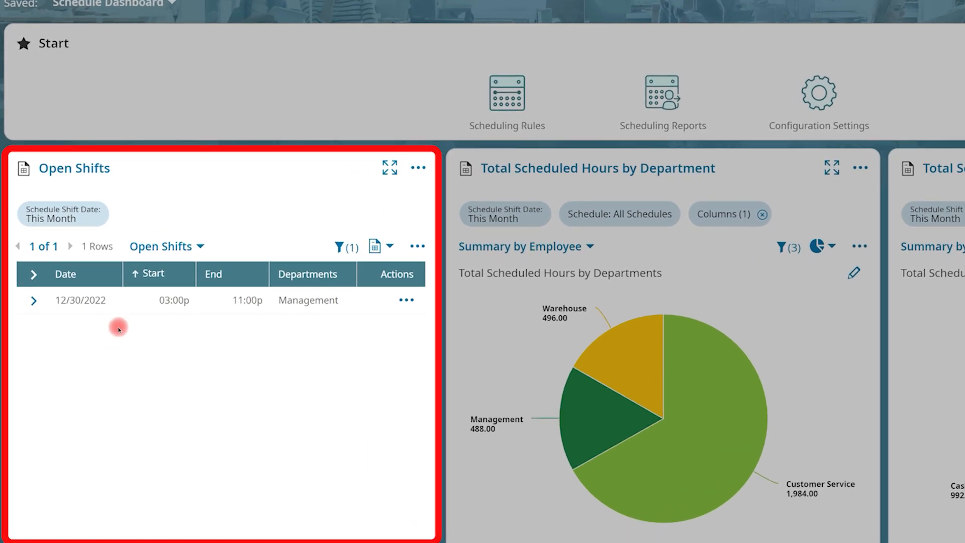
click(403, 300)
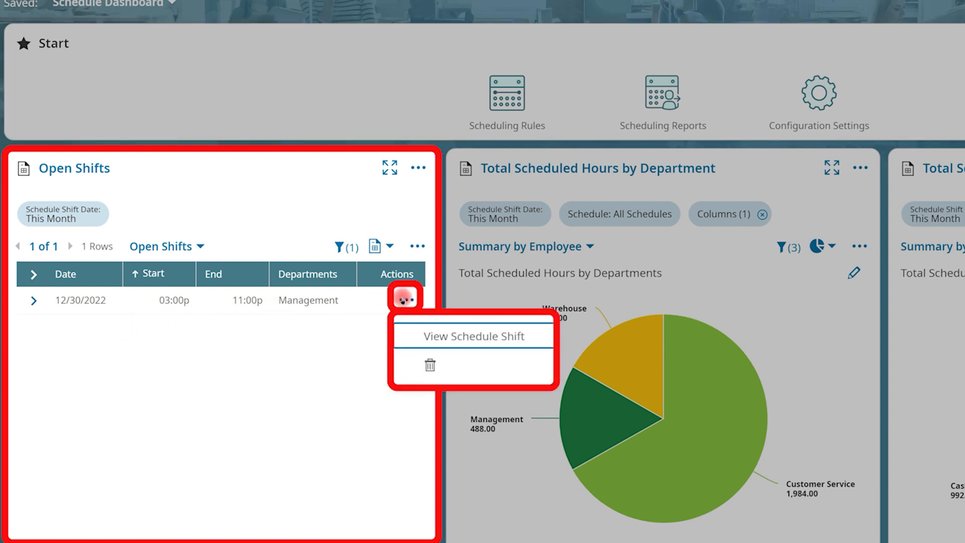
click(412, 333)
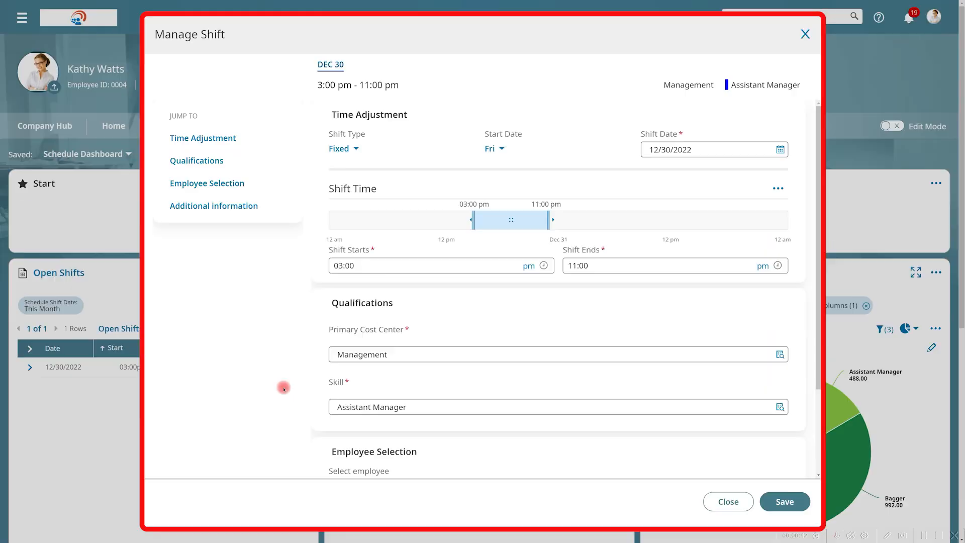
scroll(402, 376, down, 2)
scroll(404, 378, down, 1)
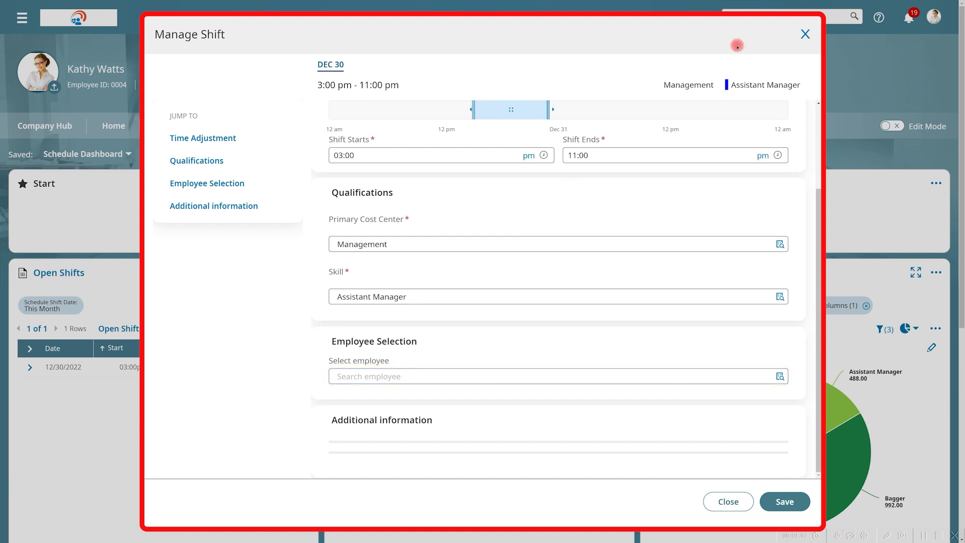
click(806, 32)
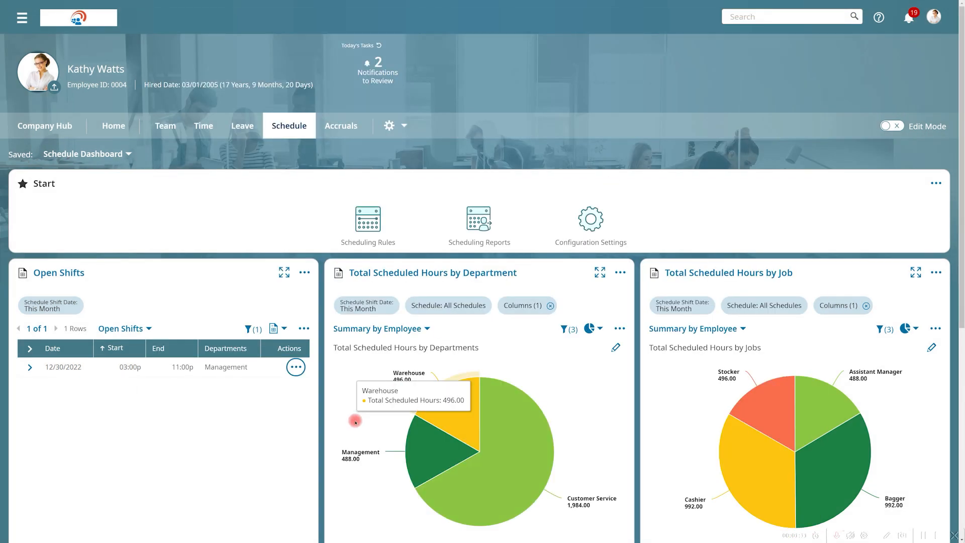
Open the Weekly Planner starting 12/26/2022 by week and display Friday's 3:00 pm - 11:00 pm open shift details.
scroll(350, 426, down, 6)
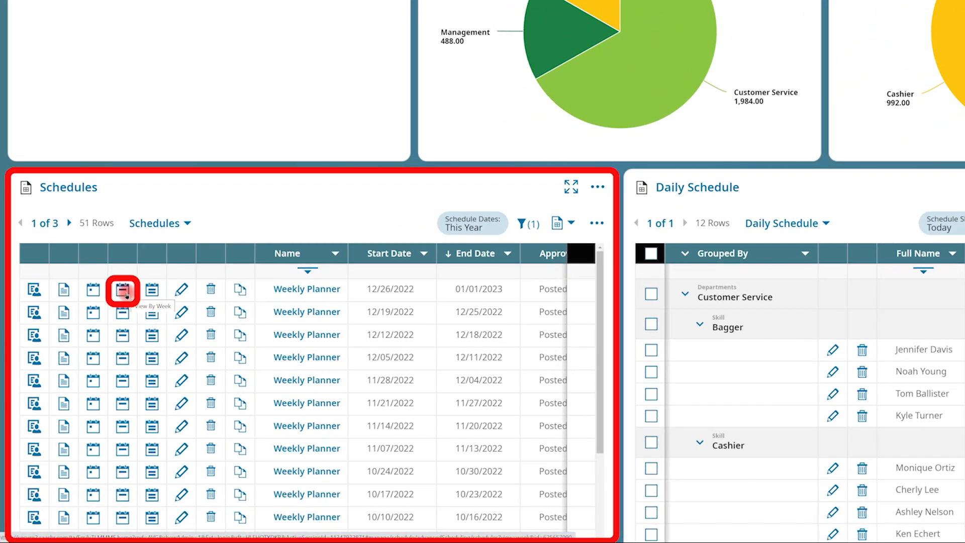
click(126, 294)
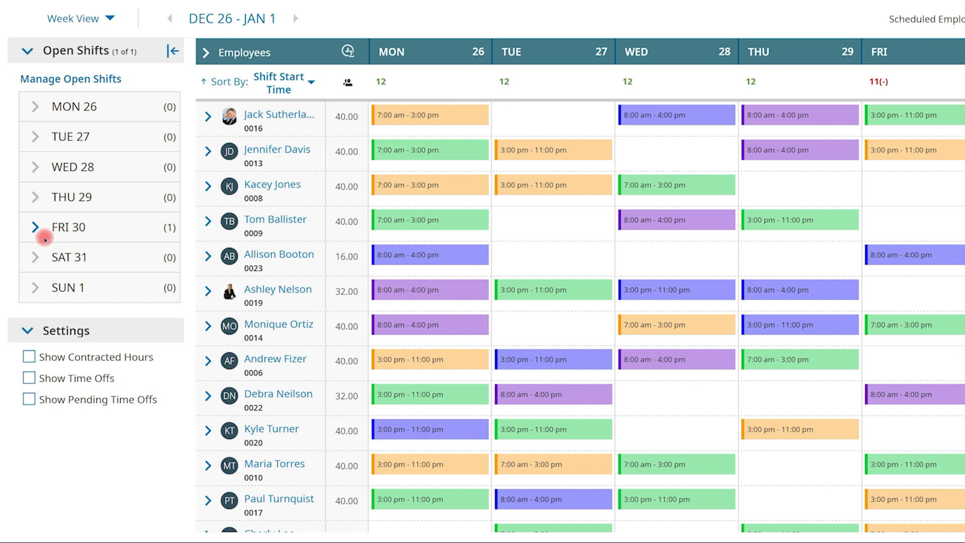
click(35, 228)
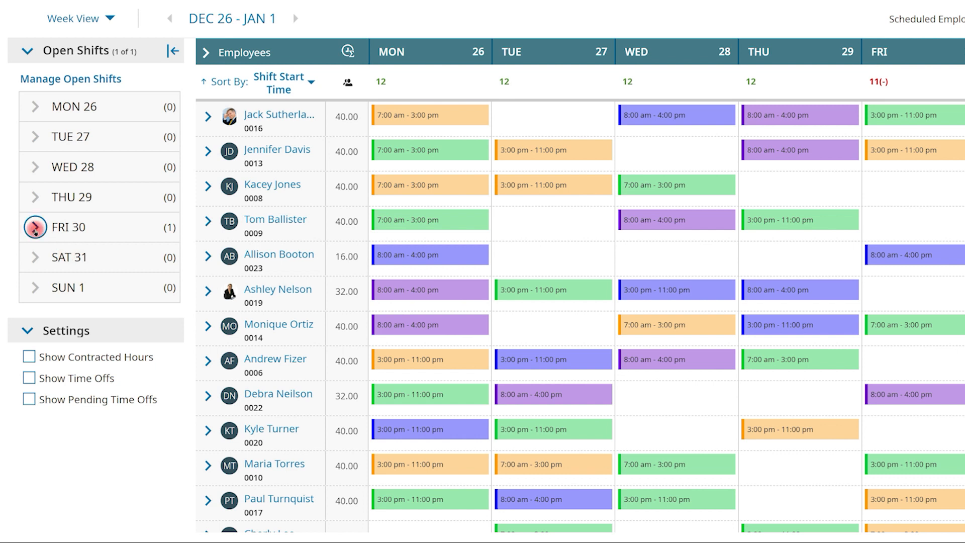
click(56, 272)
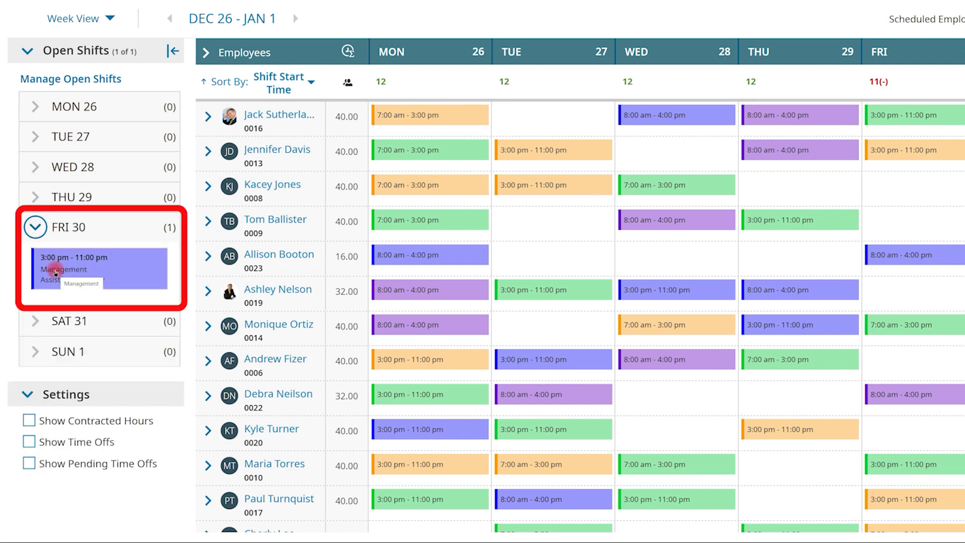
click(55, 273)
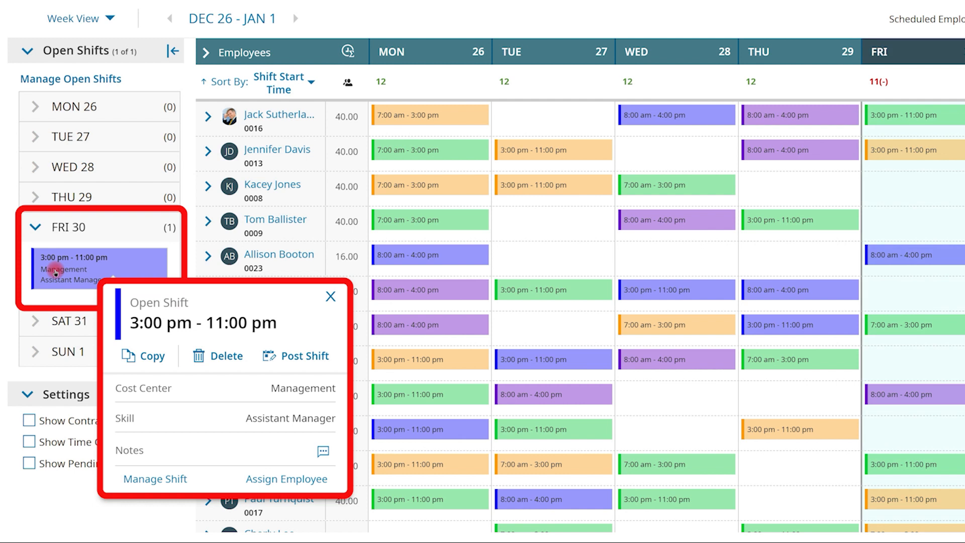
Select the Friday December 30 Management shift for posting, check which employees qualify, and select all of them.
click(288, 356)
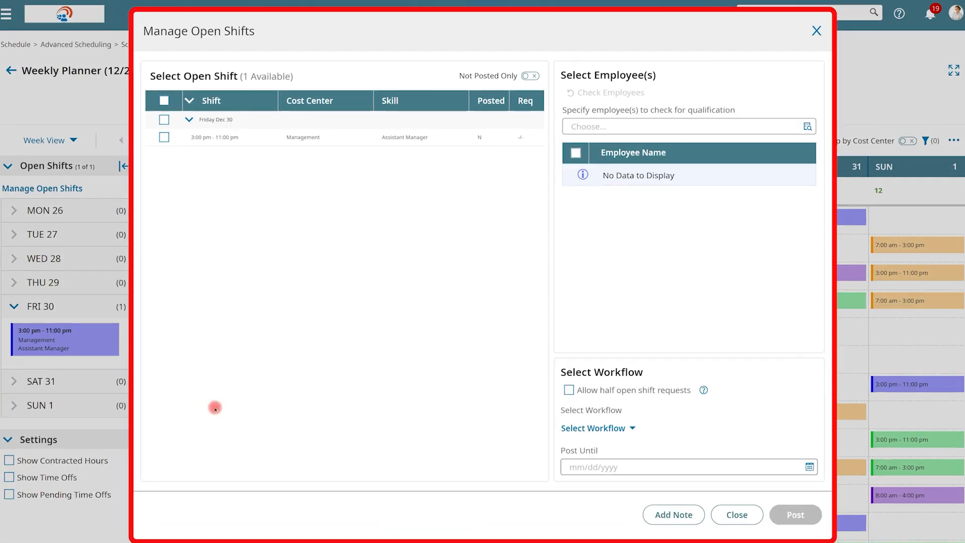
click(164, 137)
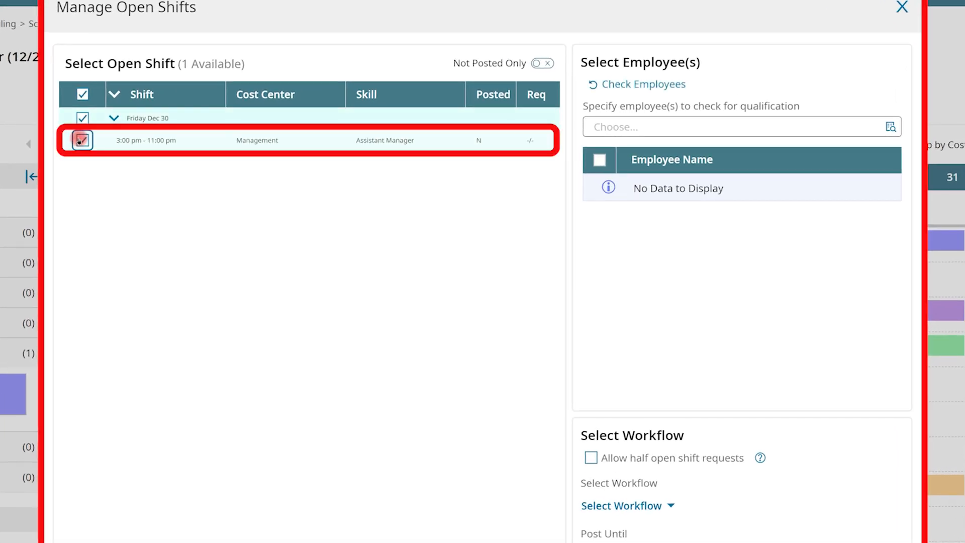
click(631, 87)
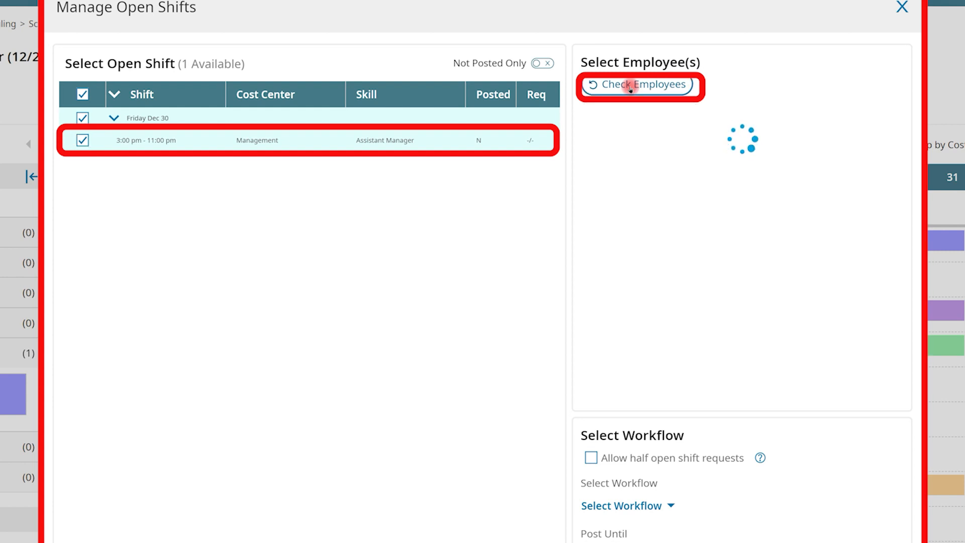
click(600, 160)
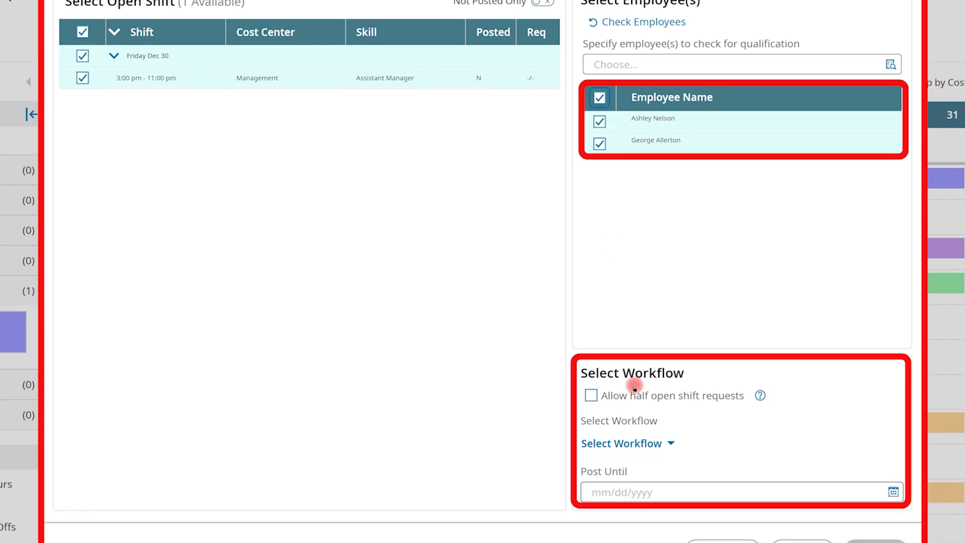
Allow half open shift requests, choose the Open Shift Request Workflow, and post the open shift to the selected employees.
click(593, 460)
click(663, 417)
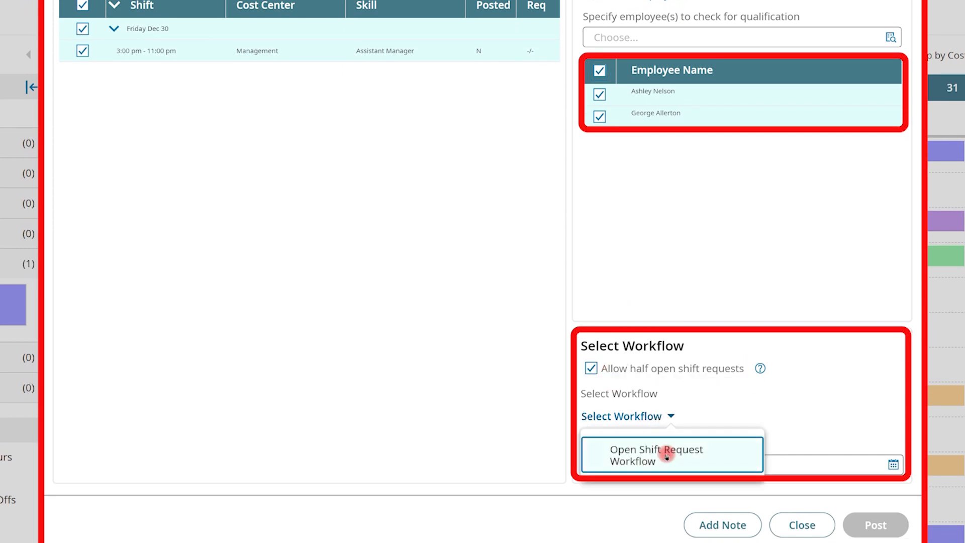
click(666, 450)
click(867, 526)
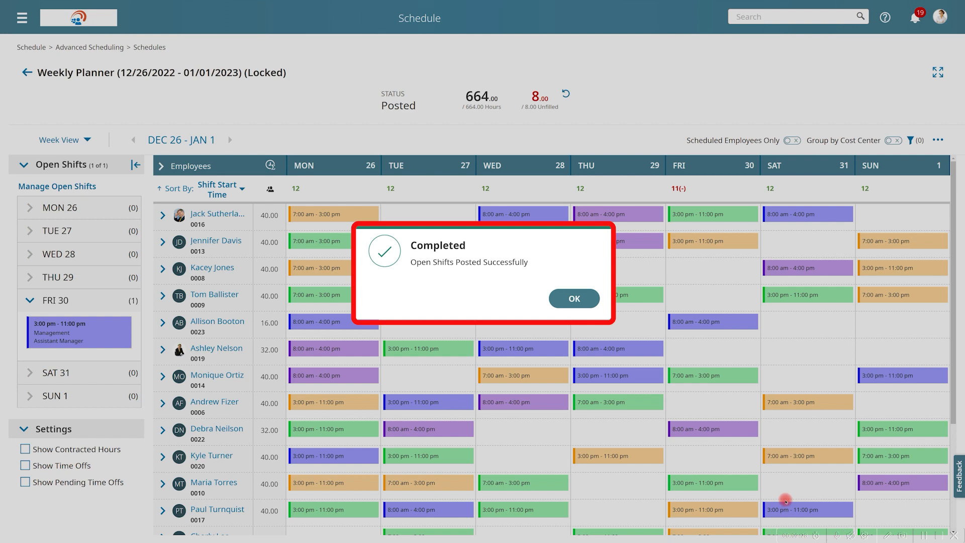
click(589, 298)
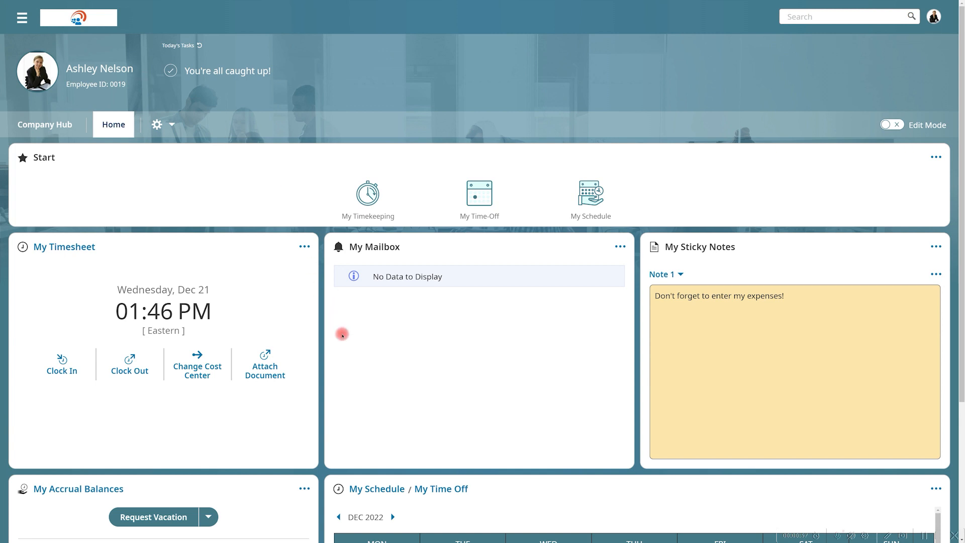
Review the employee's December 2022 calendar in My Schedule / My Time Off, showing the December 26 holiday and December 21 shift details.
scroll(361, 373, down, 1)
scroll(361, 373, down, 2)
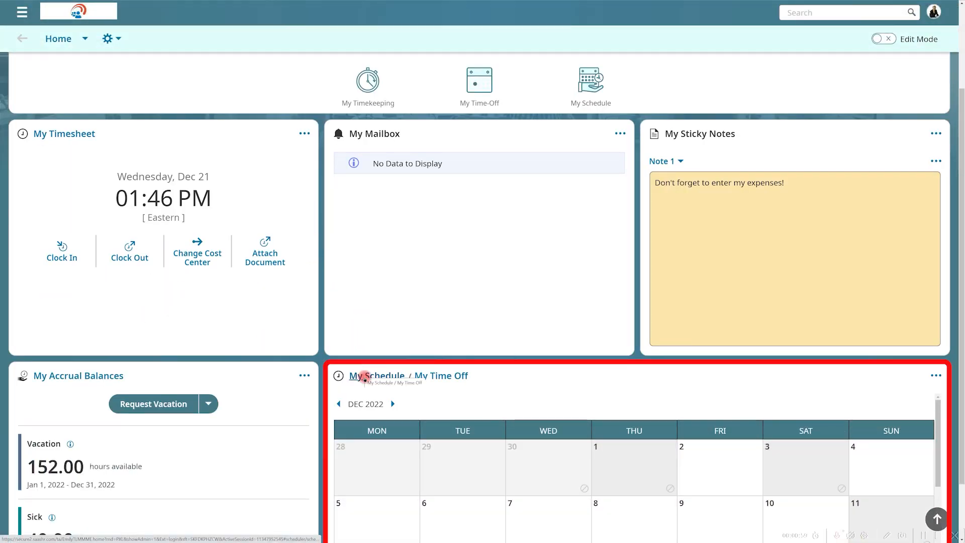
scroll(426, 387, down, 3)
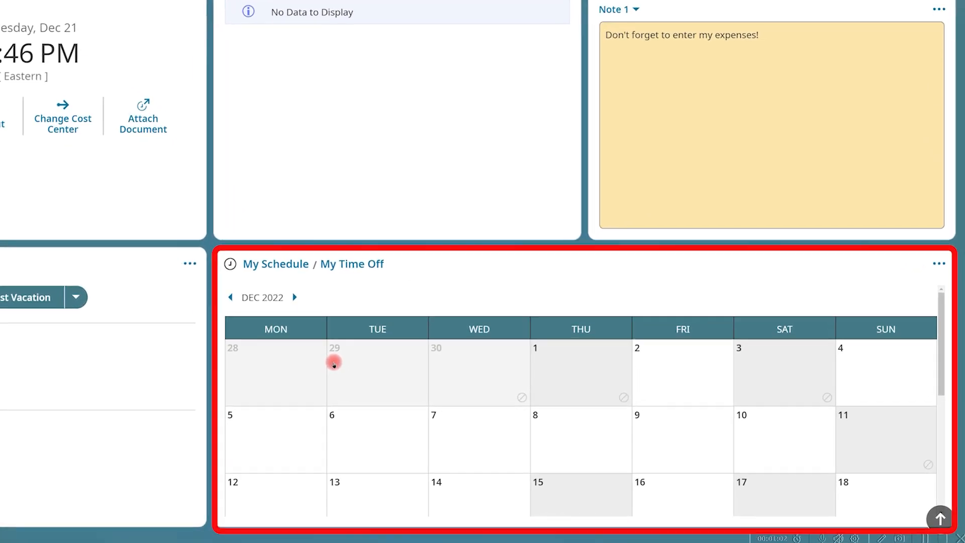
scroll(334, 363, down, 3)
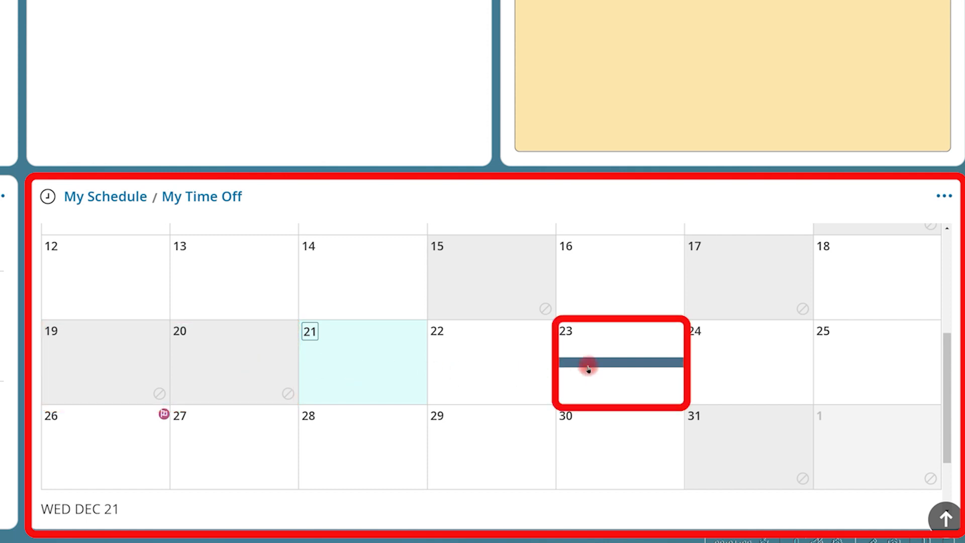
click(163, 415)
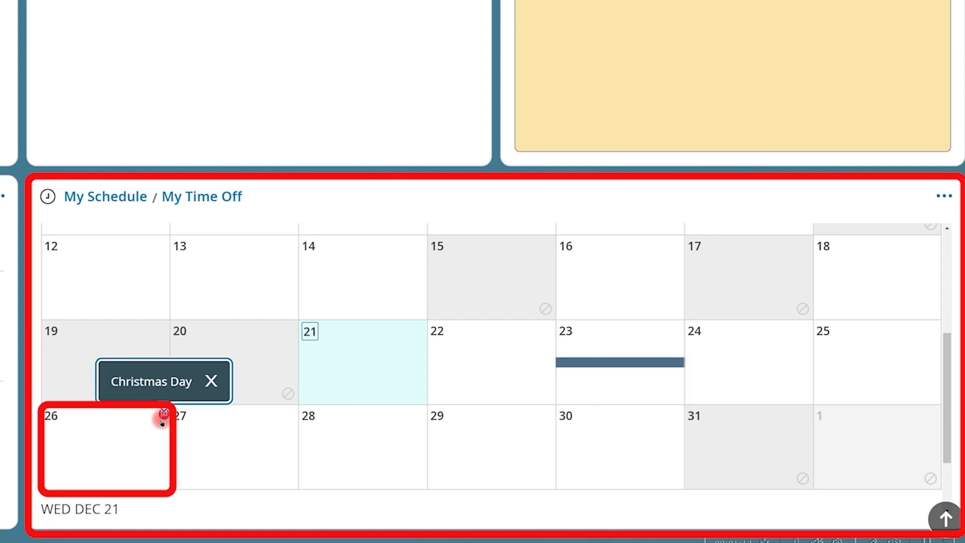
click(336, 369)
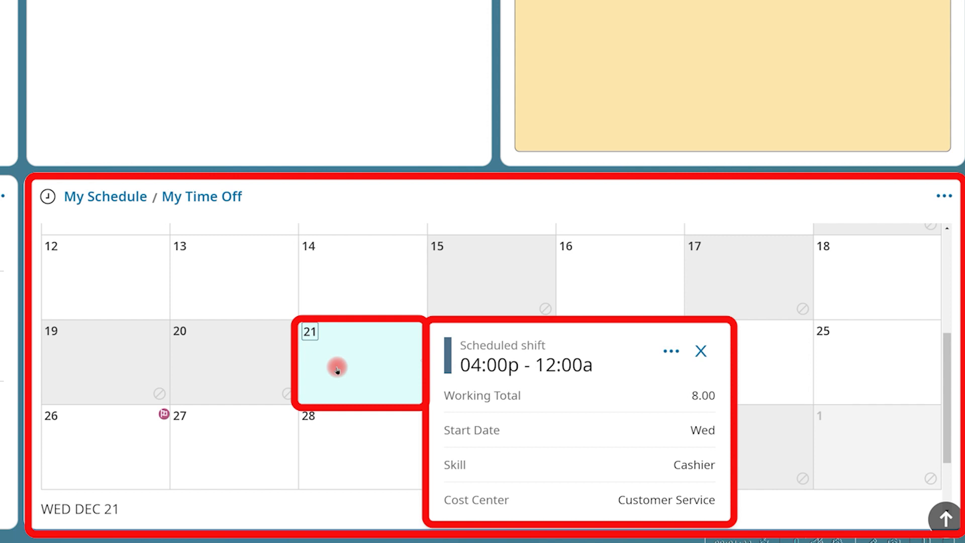
Open the employee's full schedule, go to December 22, and expand the details of that day's shift.
click(137, 198)
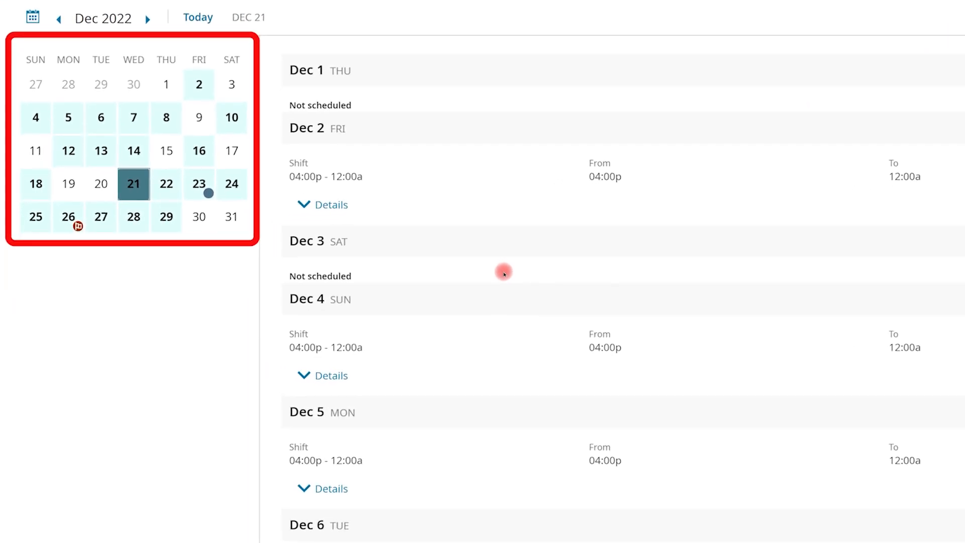
click(171, 189)
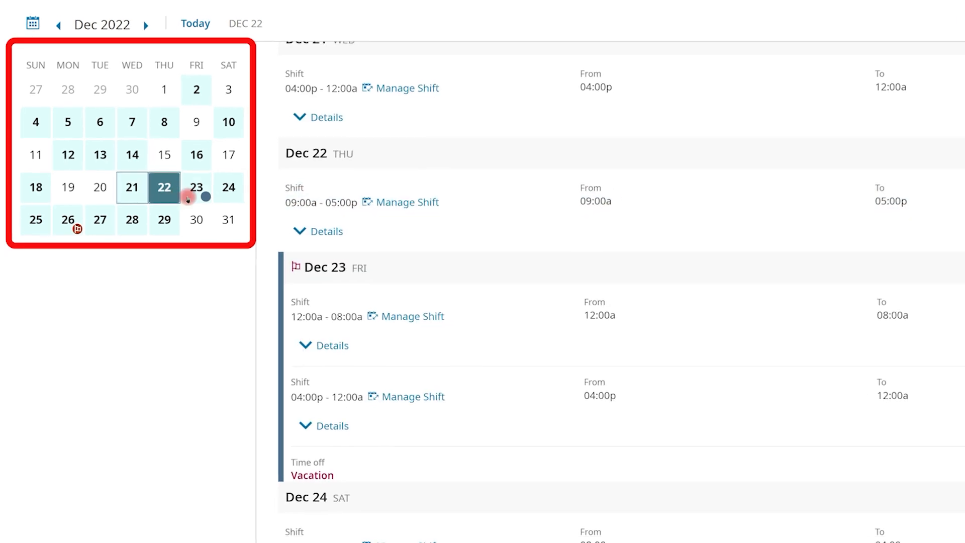
click(307, 229)
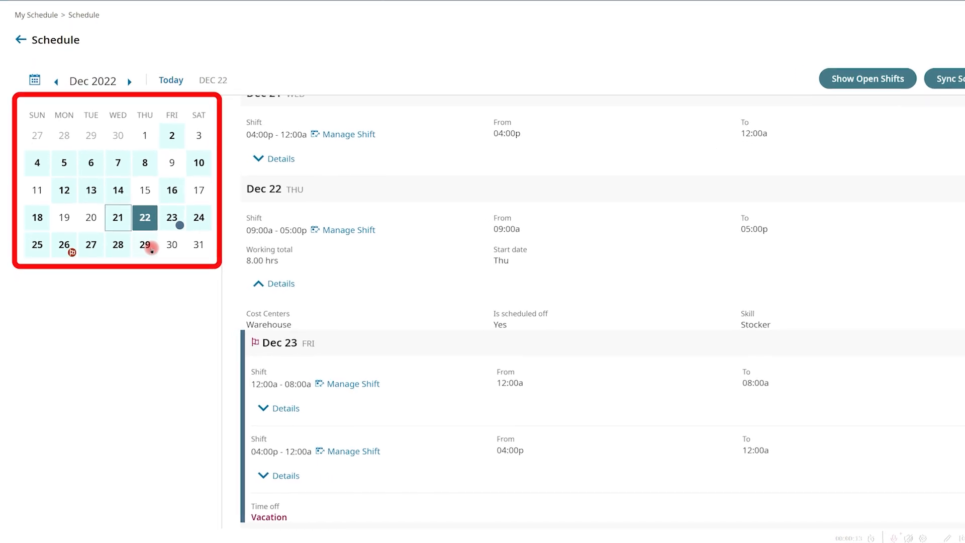
Go to December 29, start a shift change request for its 09:00a - 05:00p shift, and choose to request coverage.
click(162, 219)
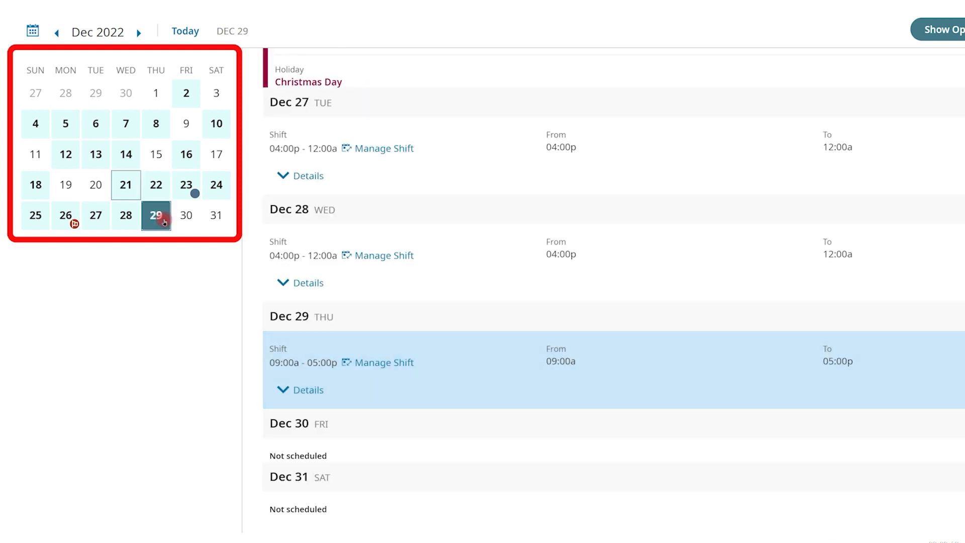
click(374, 360)
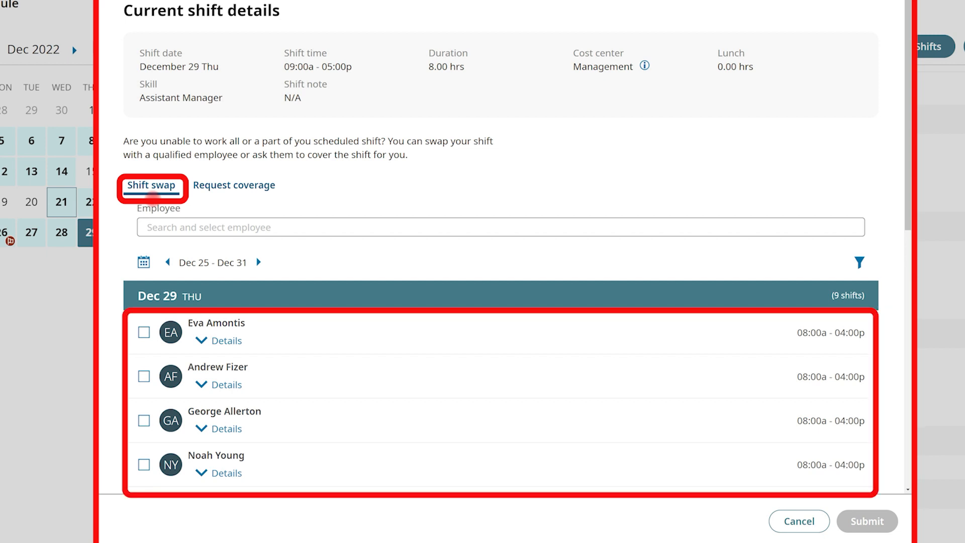
click(217, 187)
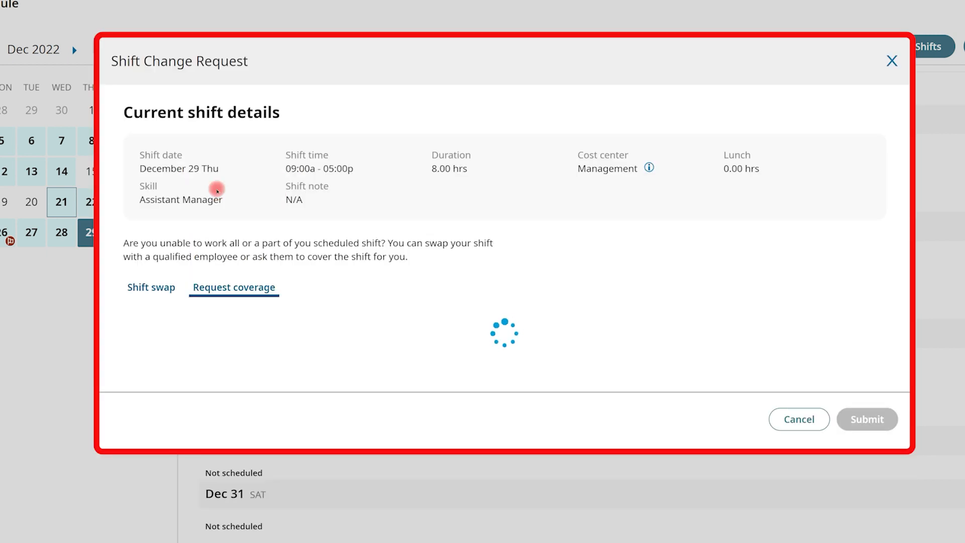